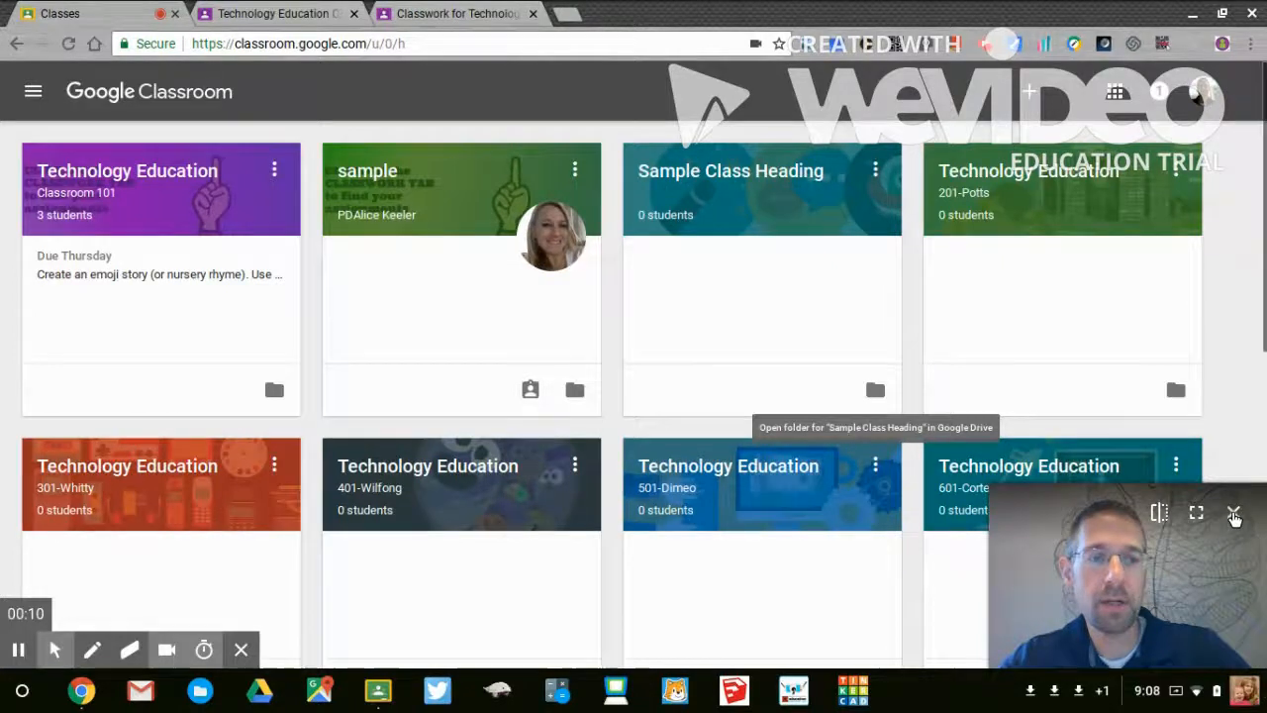
- Look through the announcements and assignment posts in the stream of the Technology Education Classroom 101 class
{"action": "left_click", "coordinate": [1233, 513]}
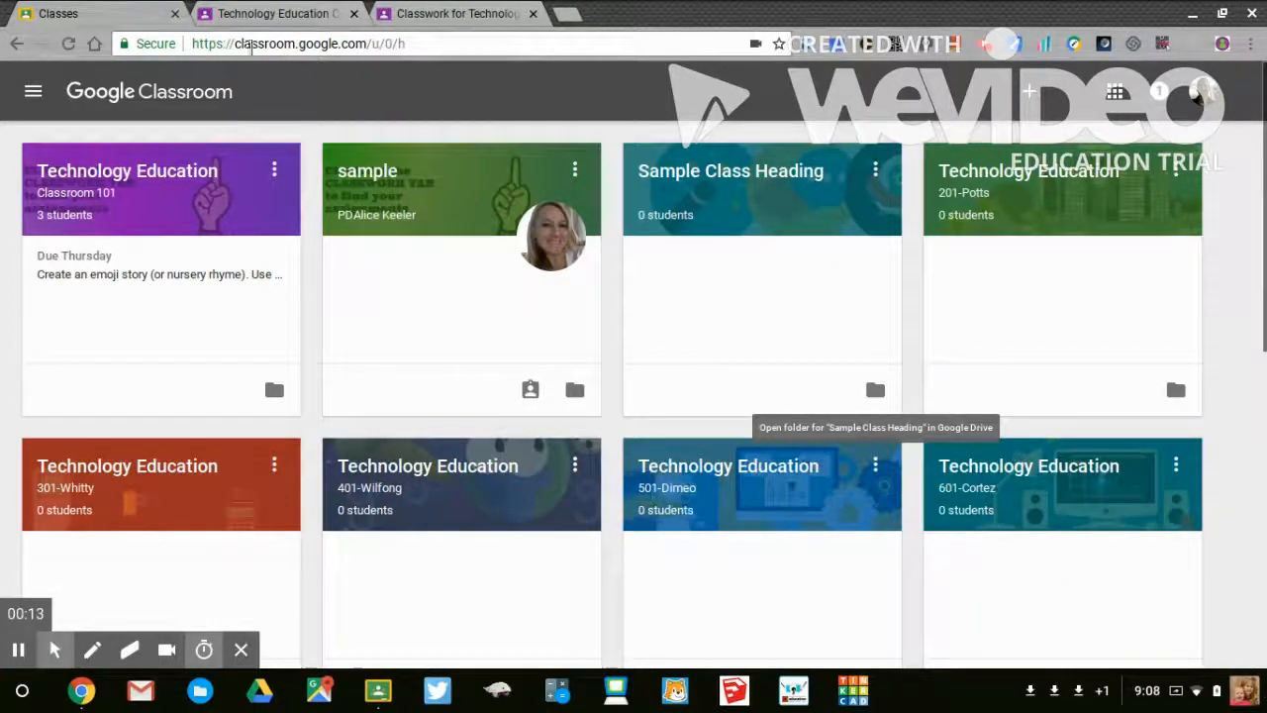
{"action": "left_click", "coordinate": [270, 12]}
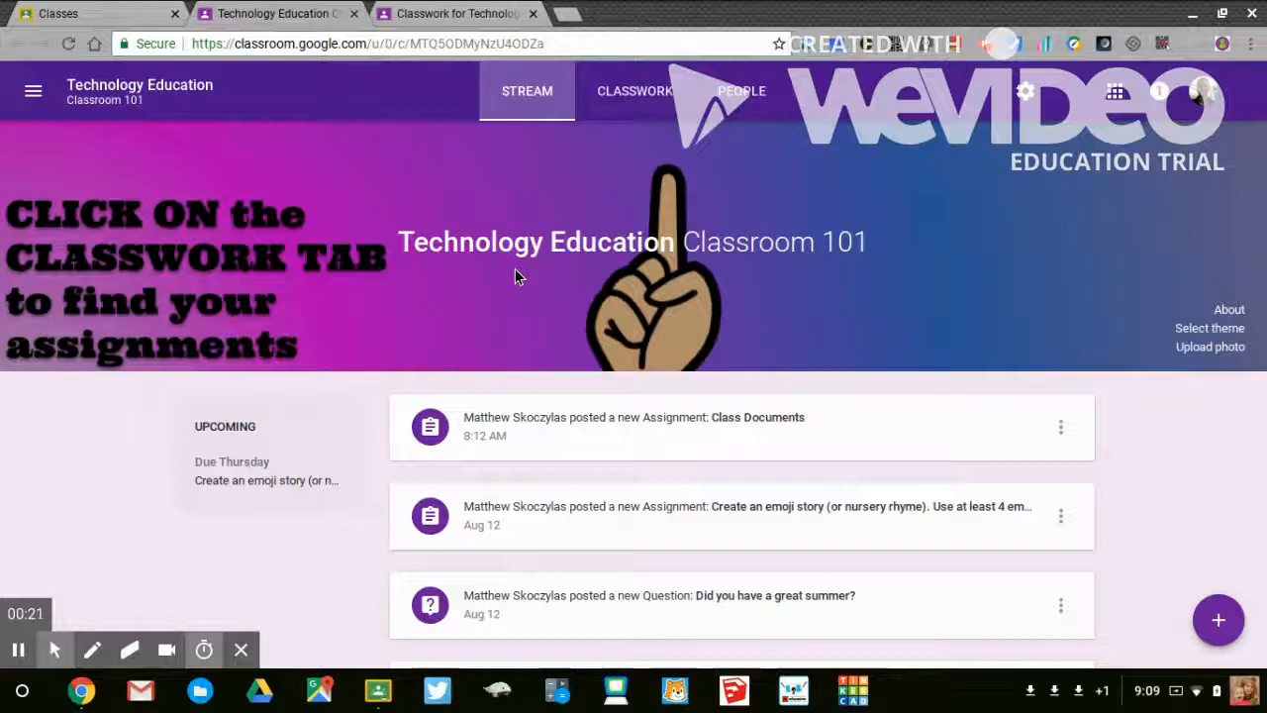
{"action": "scroll", "coordinate": [515, 269], "scroll_direction": "down", "scroll_amount": 3}
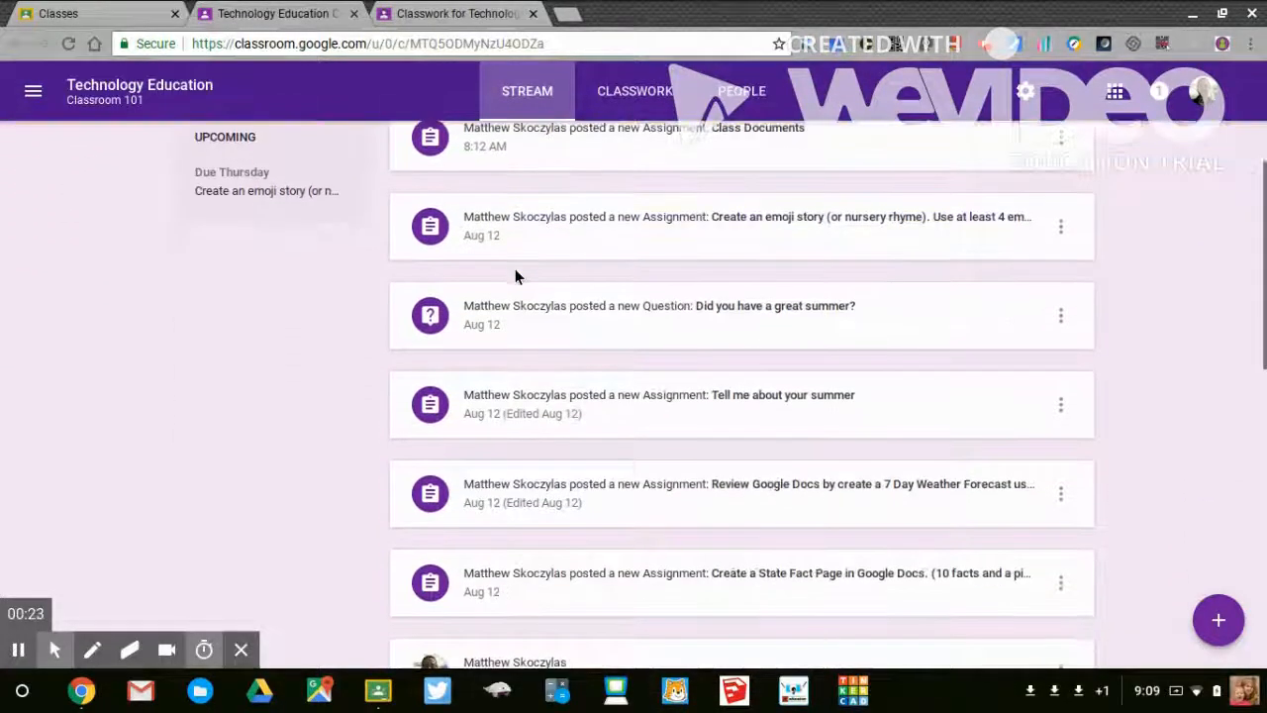
{"action": "scroll", "coordinate": [515, 274], "scroll_direction": "down", "scroll_amount": 3}
{"action": "scroll", "coordinate": [514, 275], "scroll_direction": "down", "scroll_amount": 1}
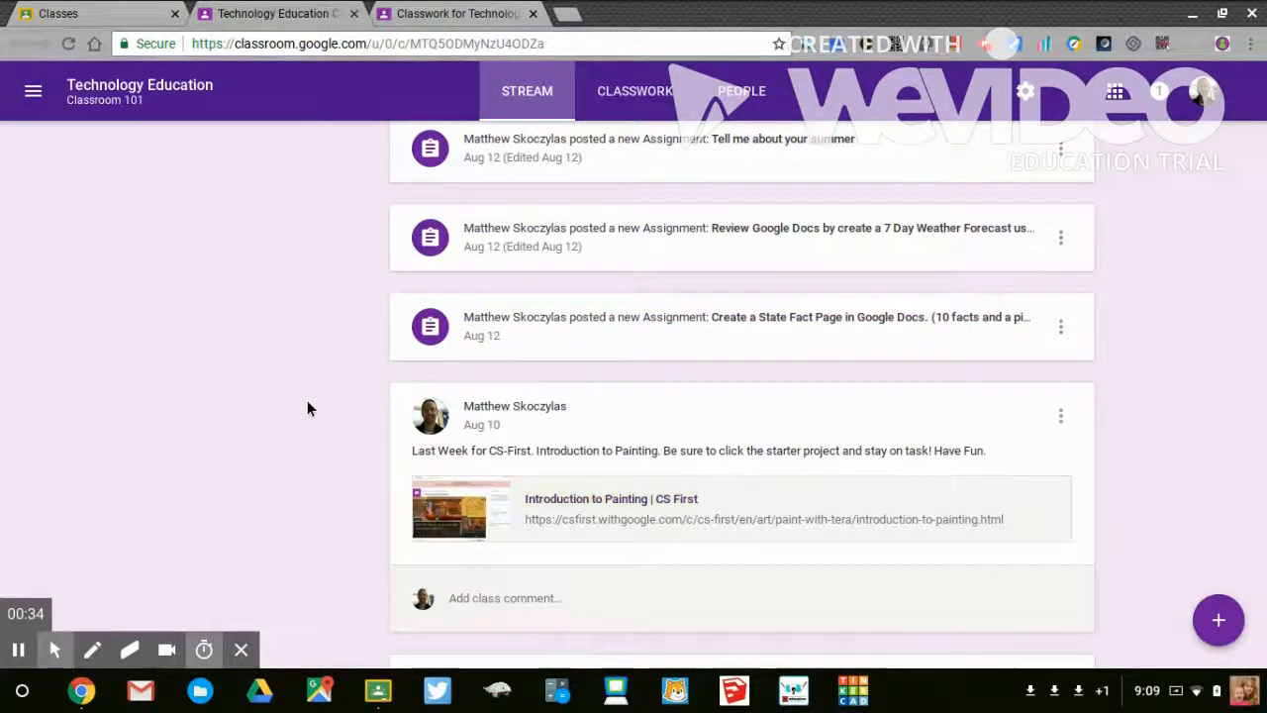
{"action": "scroll", "coordinate": [307, 401], "scroll_direction": "up", "scroll_amount": 2}
{"action": "scroll", "coordinate": [307, 401], "scroll_direction": "down", "scroll_amount": 3}
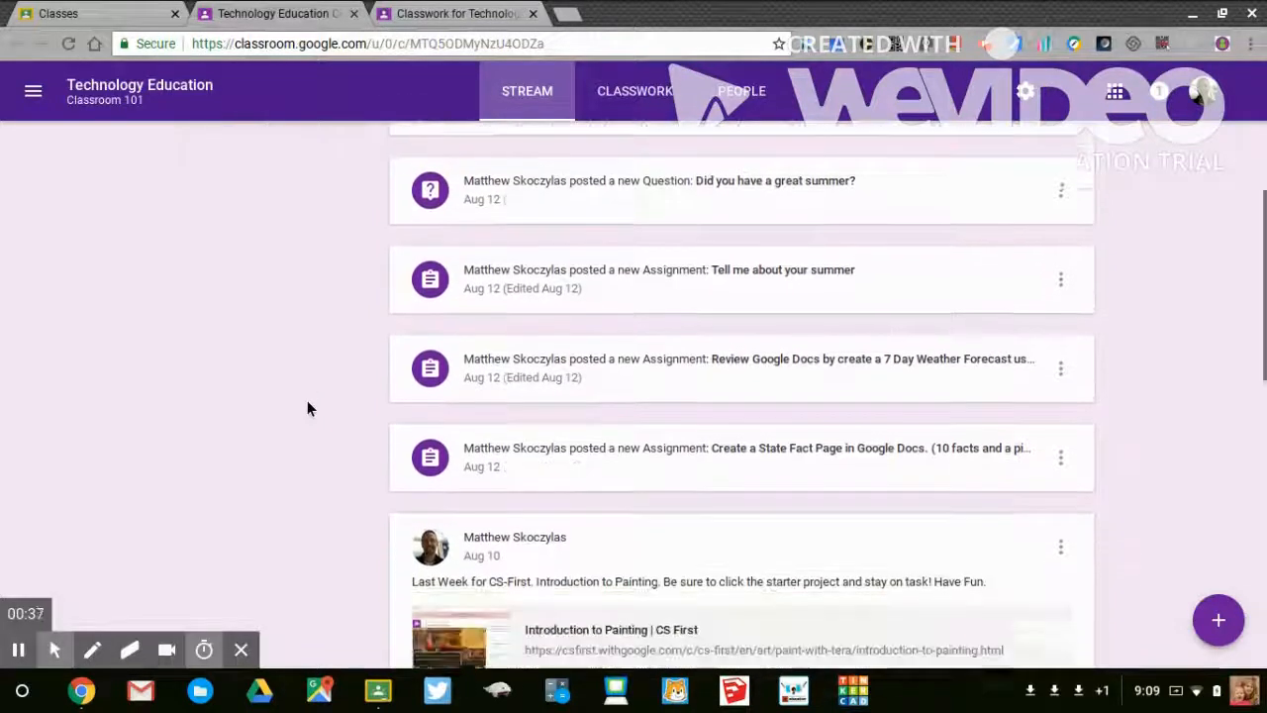
{"action": "scroll", "coordinate": [307, 409], "scroll_direction": "down", "scroll_amount": 1}
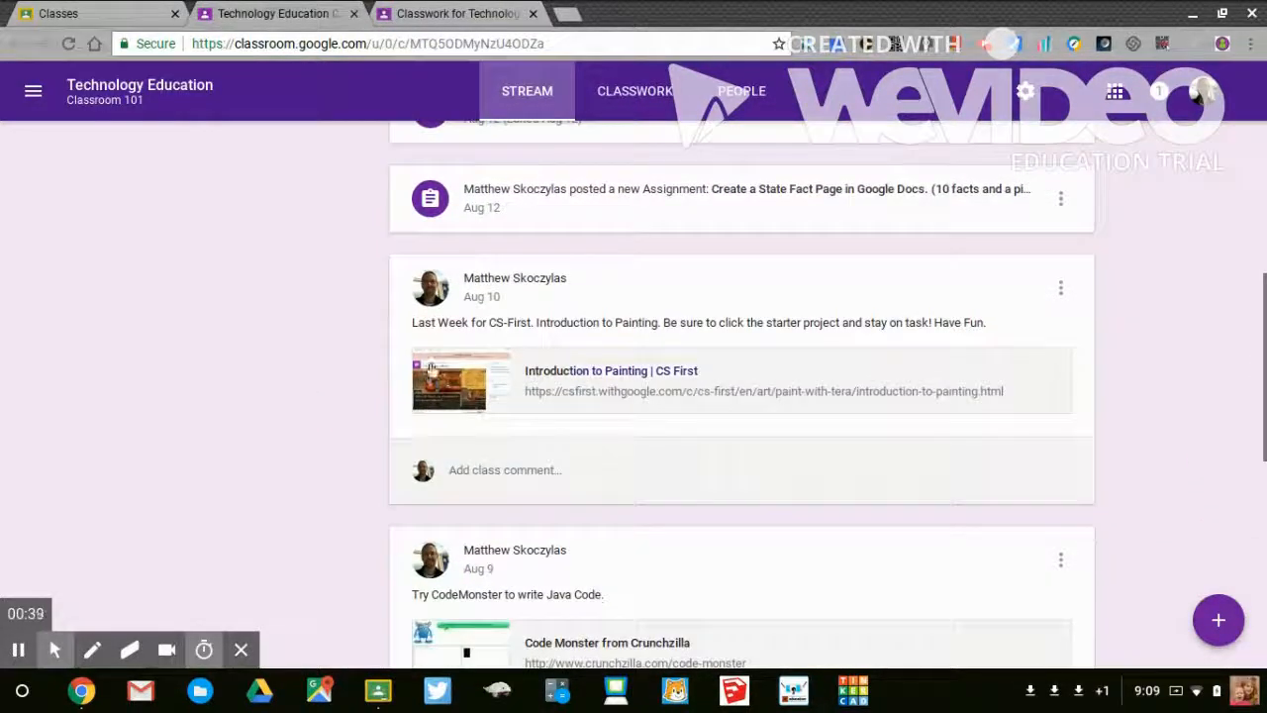
{"action": "scroll", "coordinate": [347, 403], "scroll_direction": "down", "scroll_amount": 5}
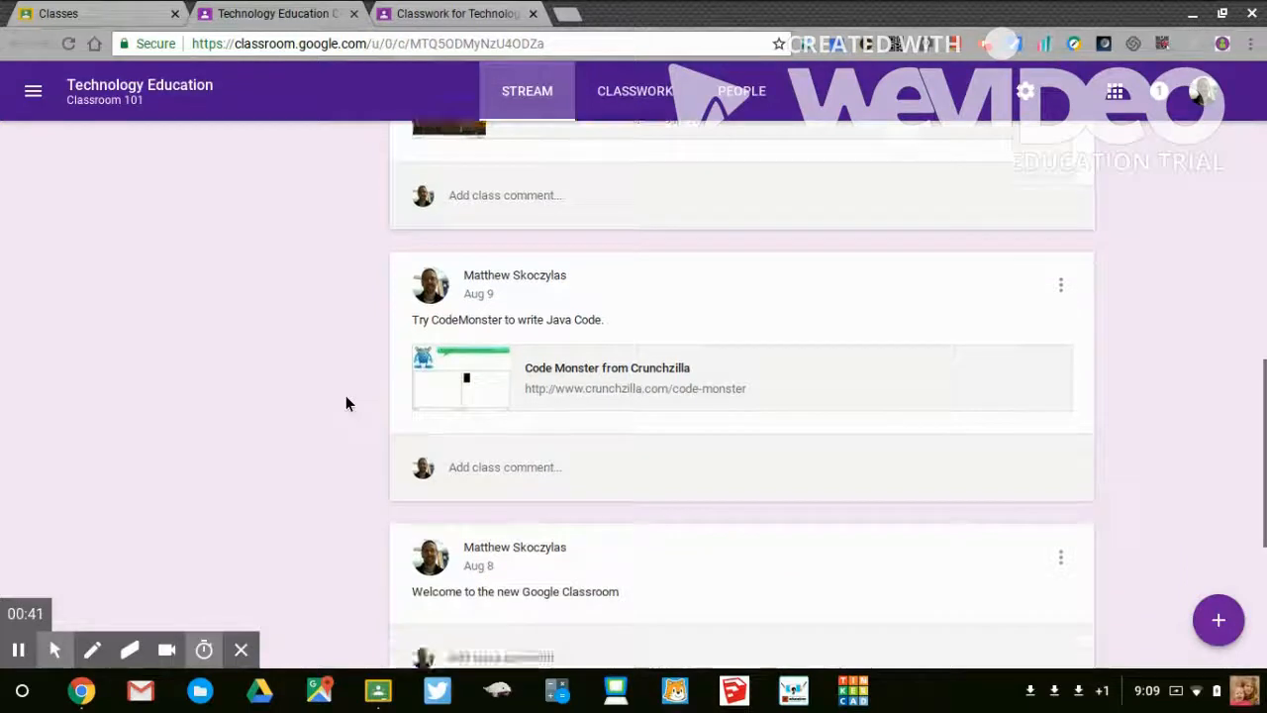
{"action": "scroll", "coordinate": [346, 403], "scroll_direction": "up", "scroll_amount": 12}
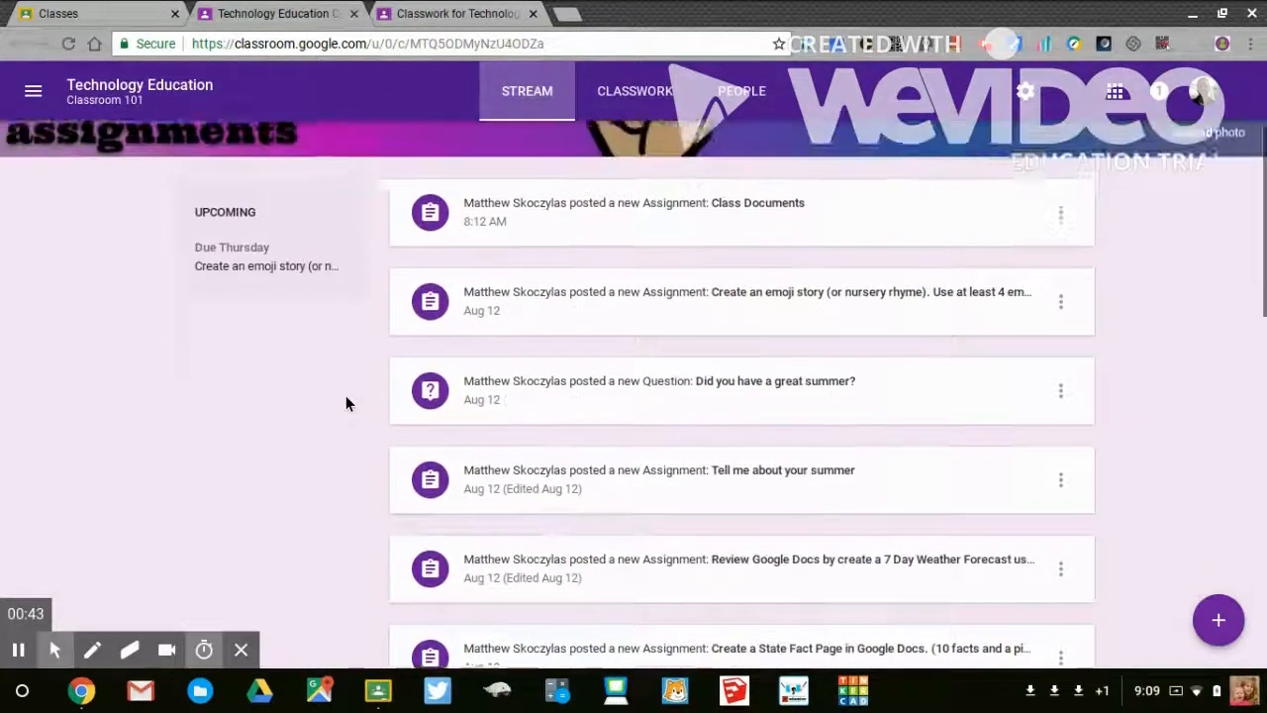
{"action": "scroll", "coordinate": [345, 403], "scroll_direction": "up", "scroll_amount": 1}
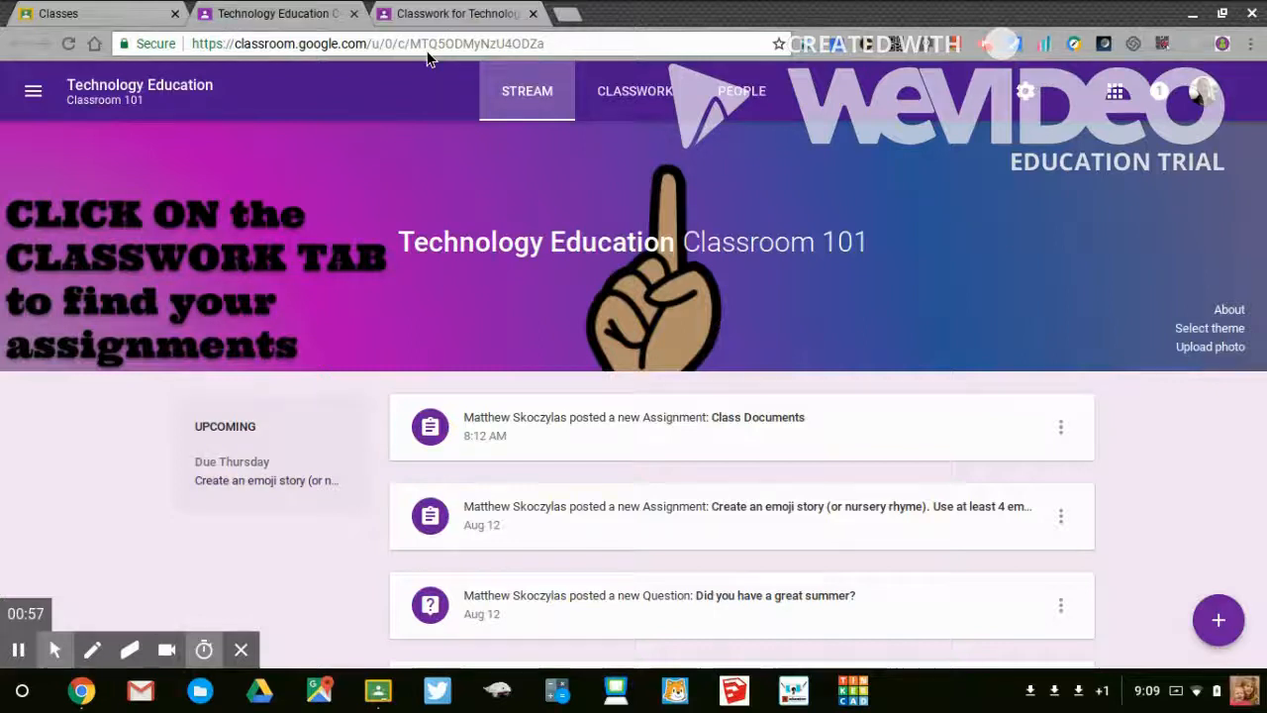
- Review the classwork page's topics and their assignments, from Technology Skills Week 1 through Class Information
{"action": "left_click", "coordinate": [432, 12]}
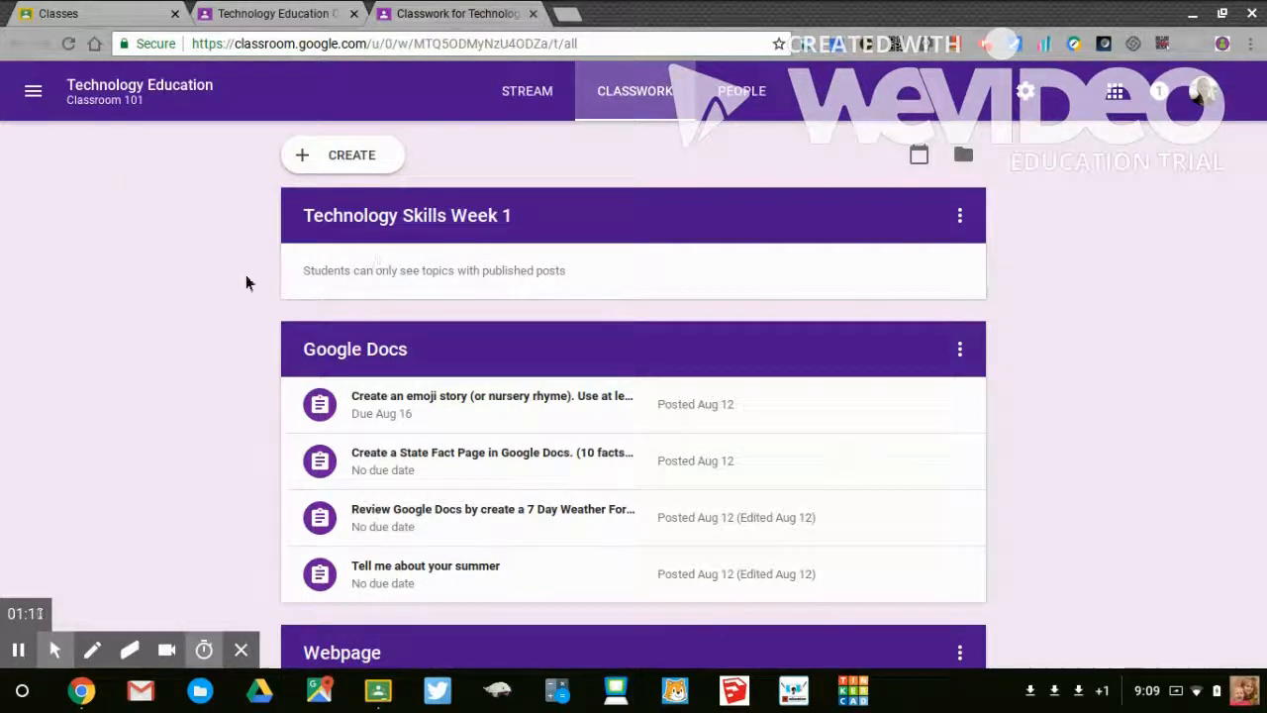
{"action": "scroll", "coordinate": [247, 283], "scroll_direction": "down", "scroll_amount": 1}
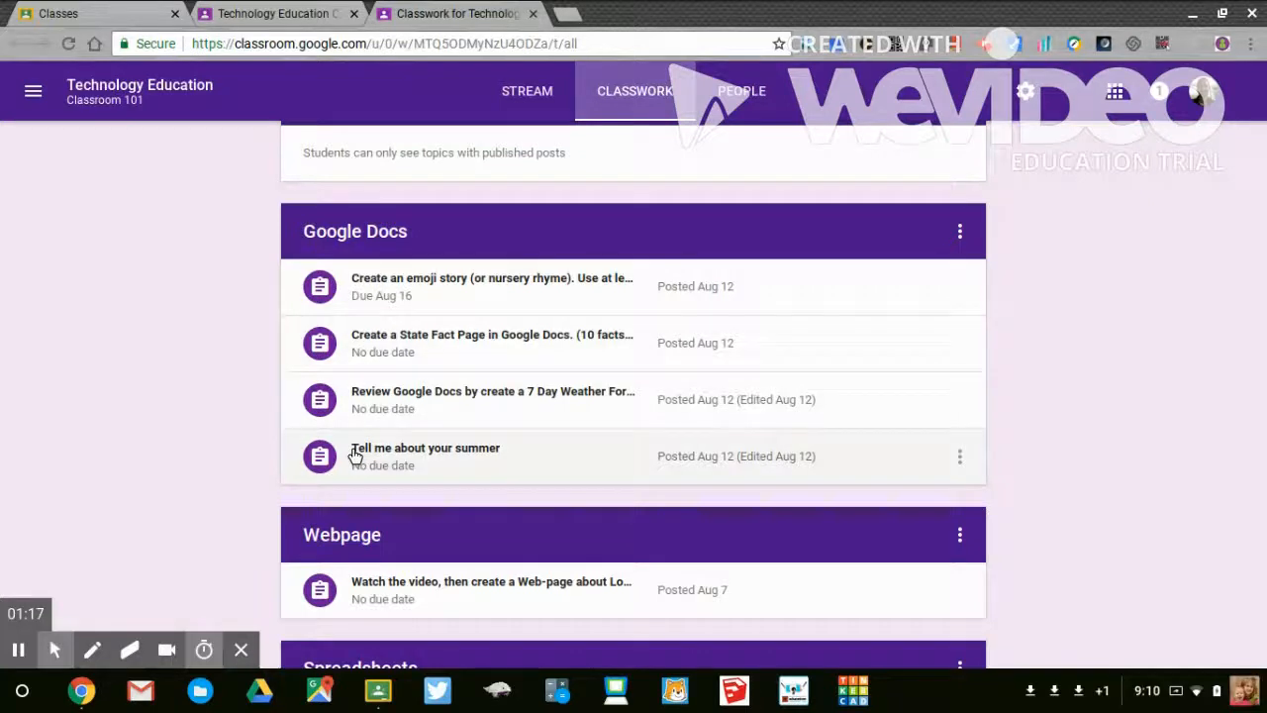
{"action": "scroll", "coordinate": [251, 455], "scroll_direction": "down", "scroll_amount": 2}
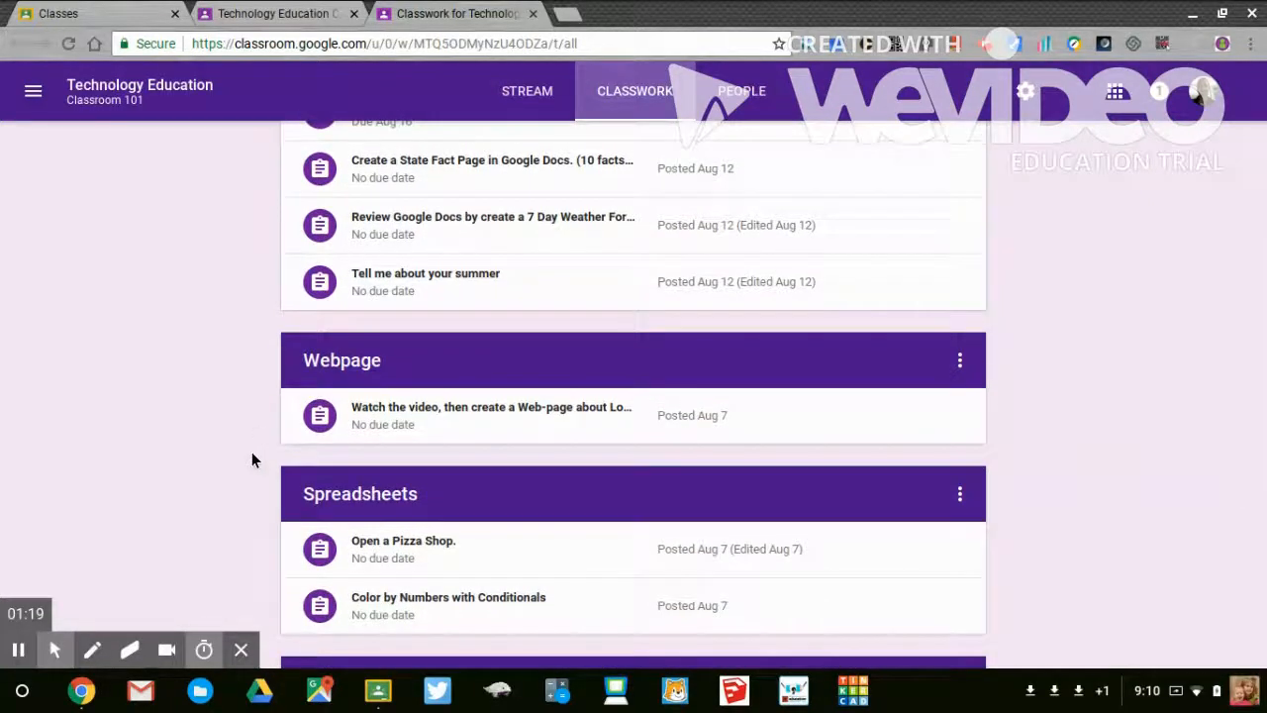
{"action": "scroll", "coordinate": [251, 455], "scroll_direction": "down", "scroll_amount": 3}
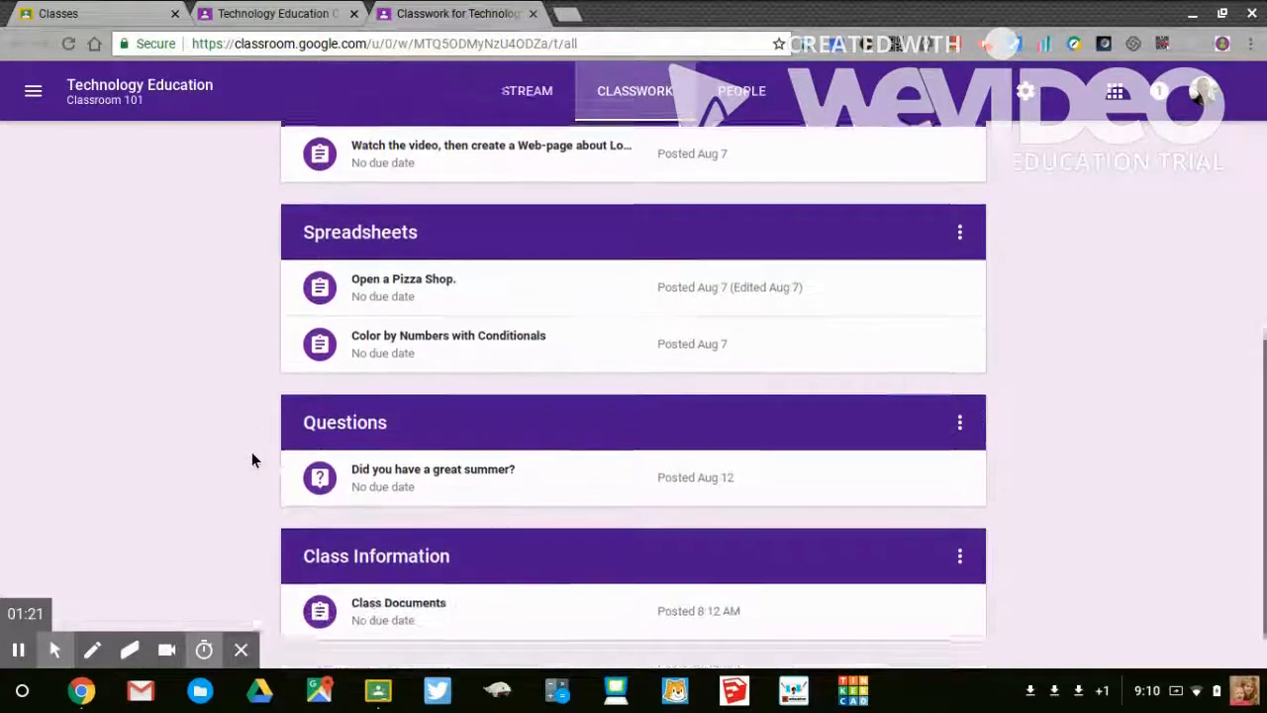
{"action": "scroll", "coordinate": [252, 458], "scroll_direction": "down", "scroll_amount": 1}
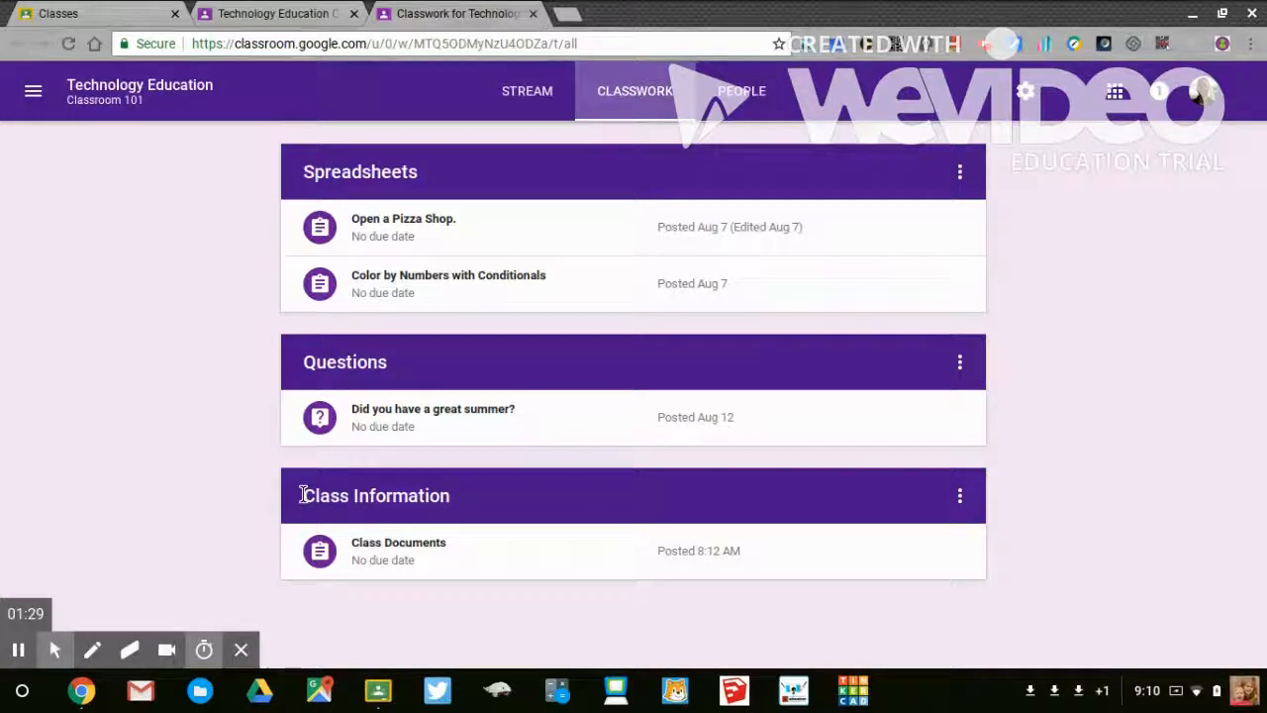
{"action": "scroll", "coordinate": [303, 495], "scroll_direction": "up", "scroll_amount": 6}
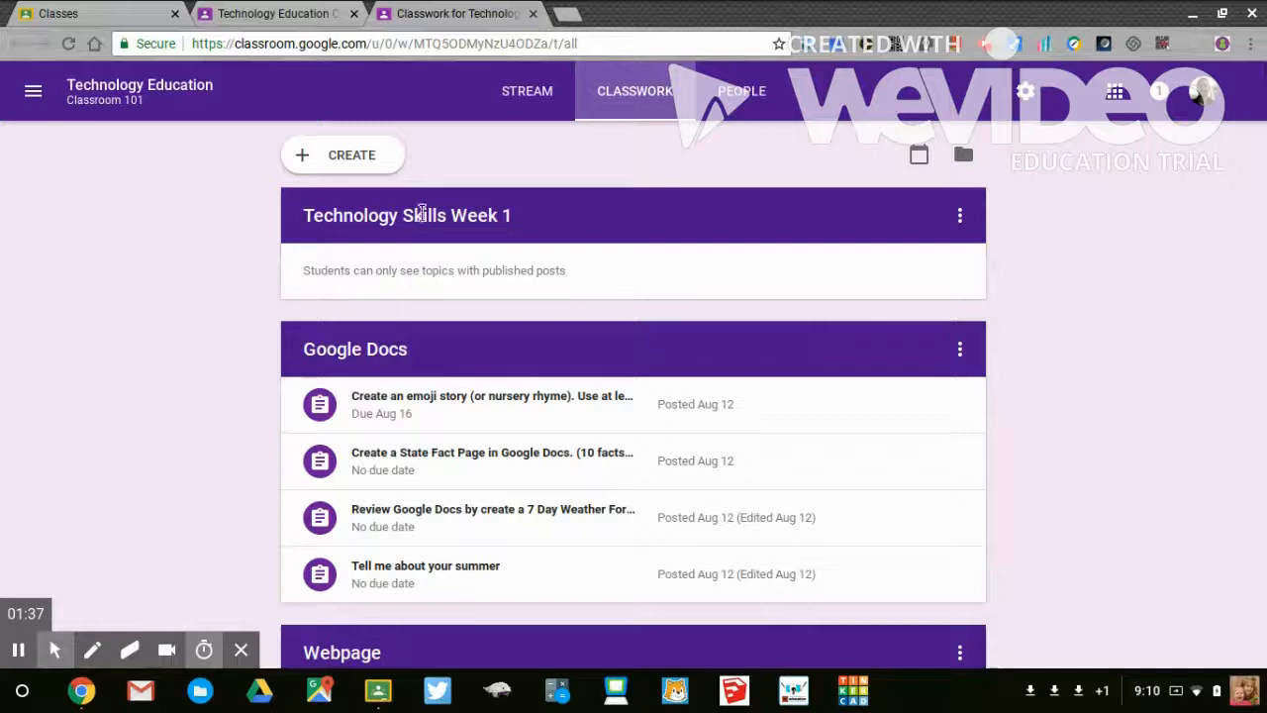
- Start a new assignment for Technology Education Classroom 101, titled "Welcome Back", with the instructions "Write about your Summer"
{"action": "left_click", "coordinate": [345, 155]}
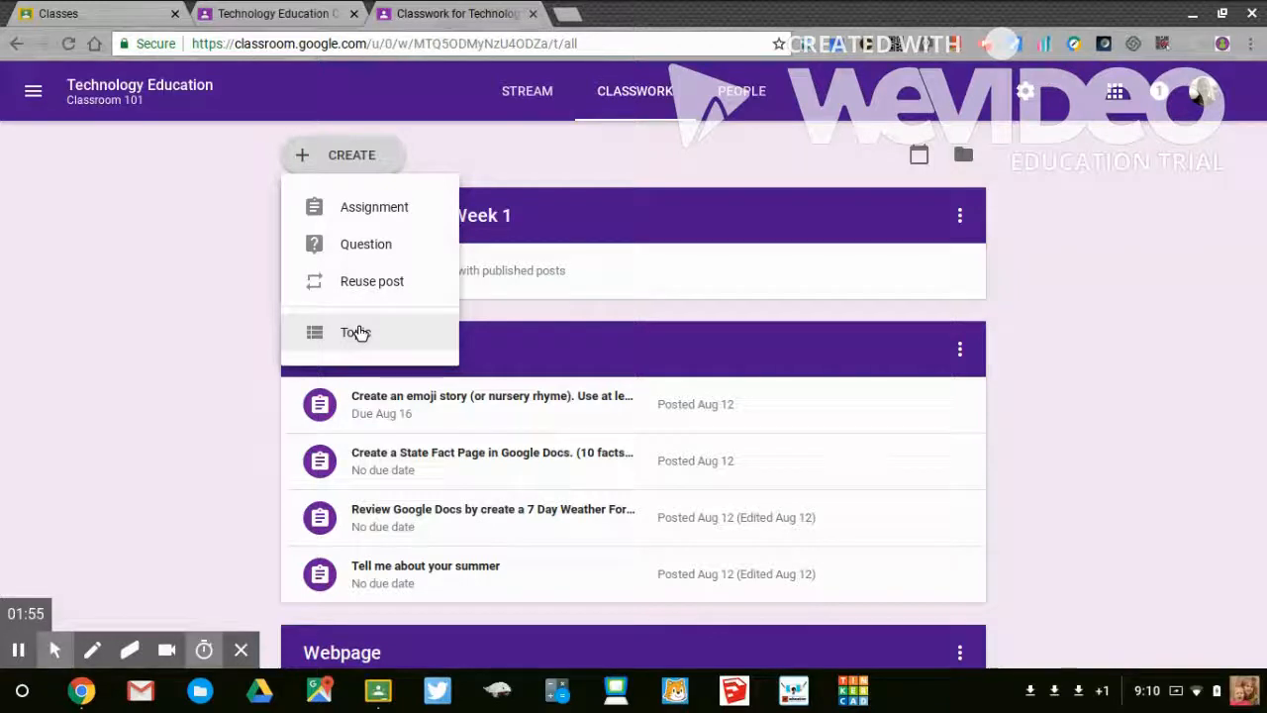
{"action": "left_click", "coordinate": [382, 216]}
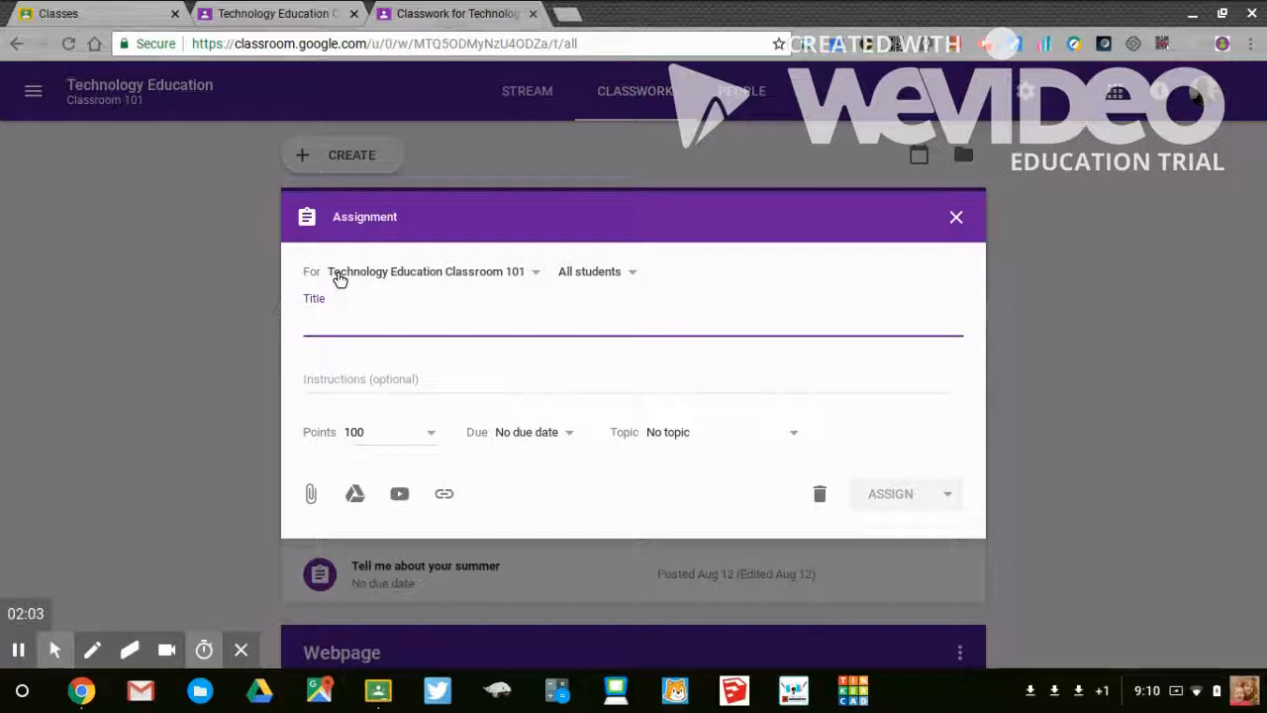
{"action": "left_click", "coordinate": [438, 274]}
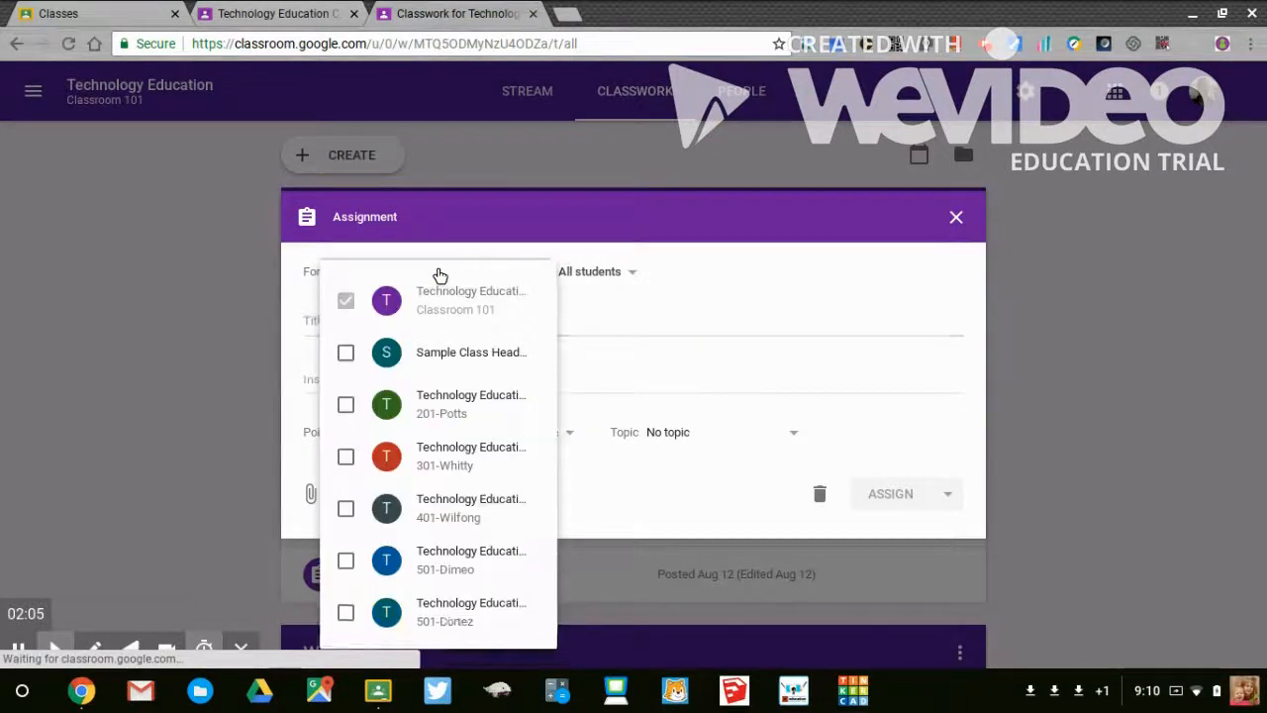
{"action": "left_click", "coordinate": [706, 265]}
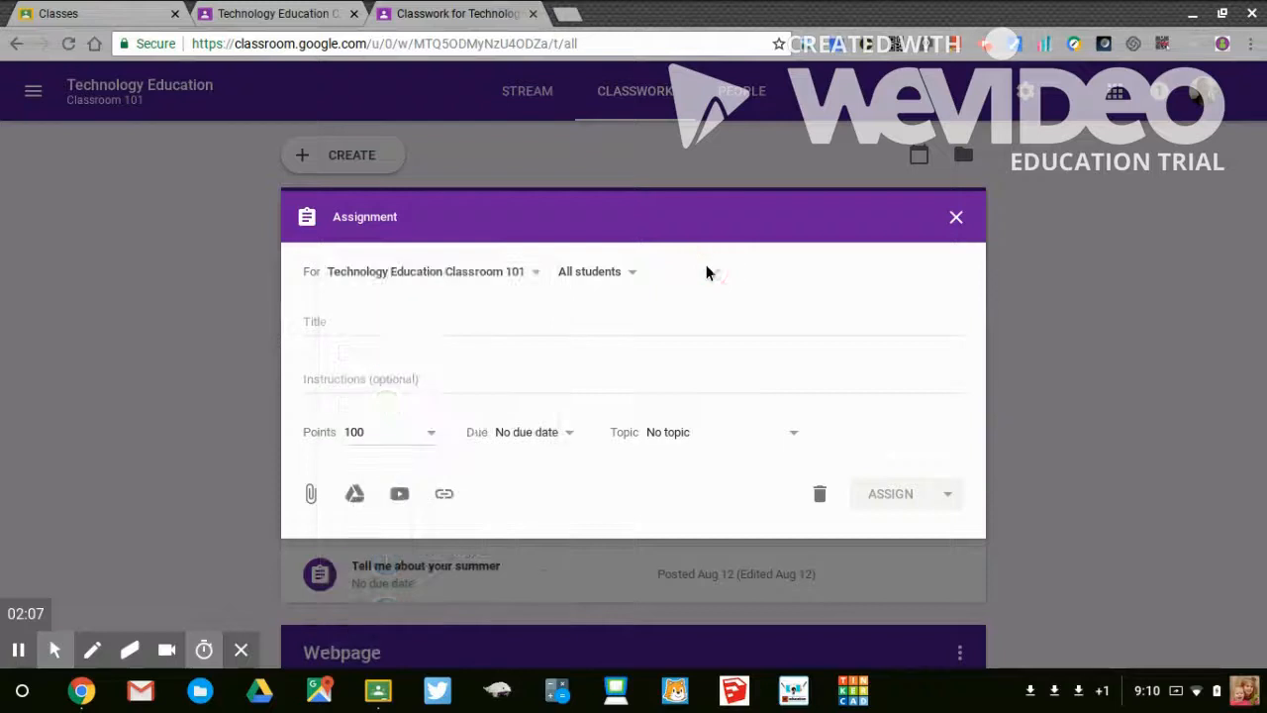
{"action": "left_click", "coordinate": [374, 329]}
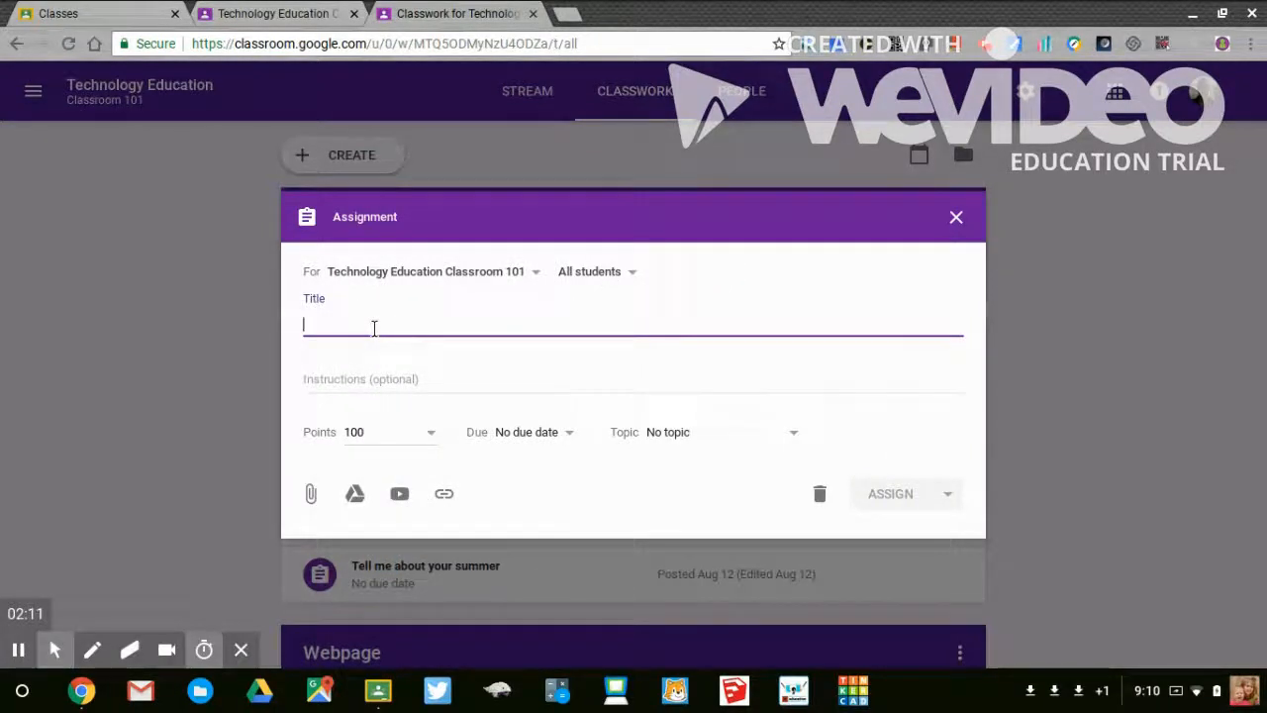
{"action": "type", "text": "Welcome Back"}
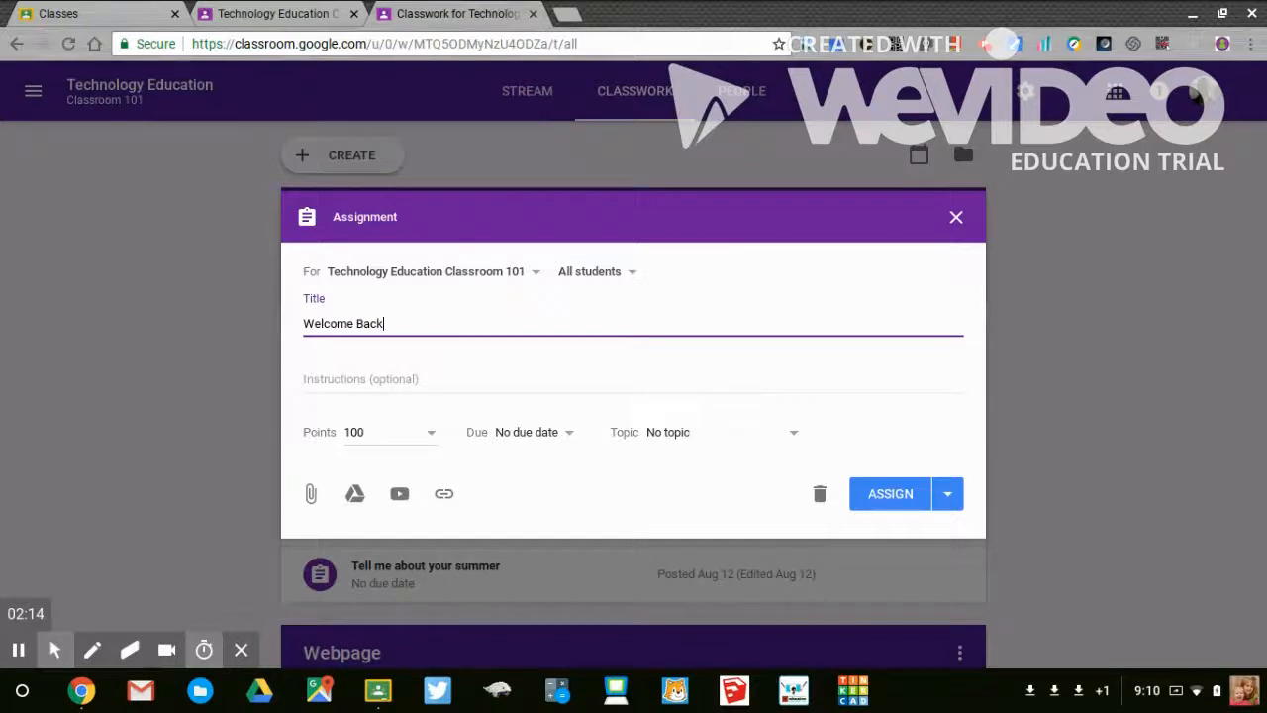
{"action": "left_click", "coordinate": [323, 379]}
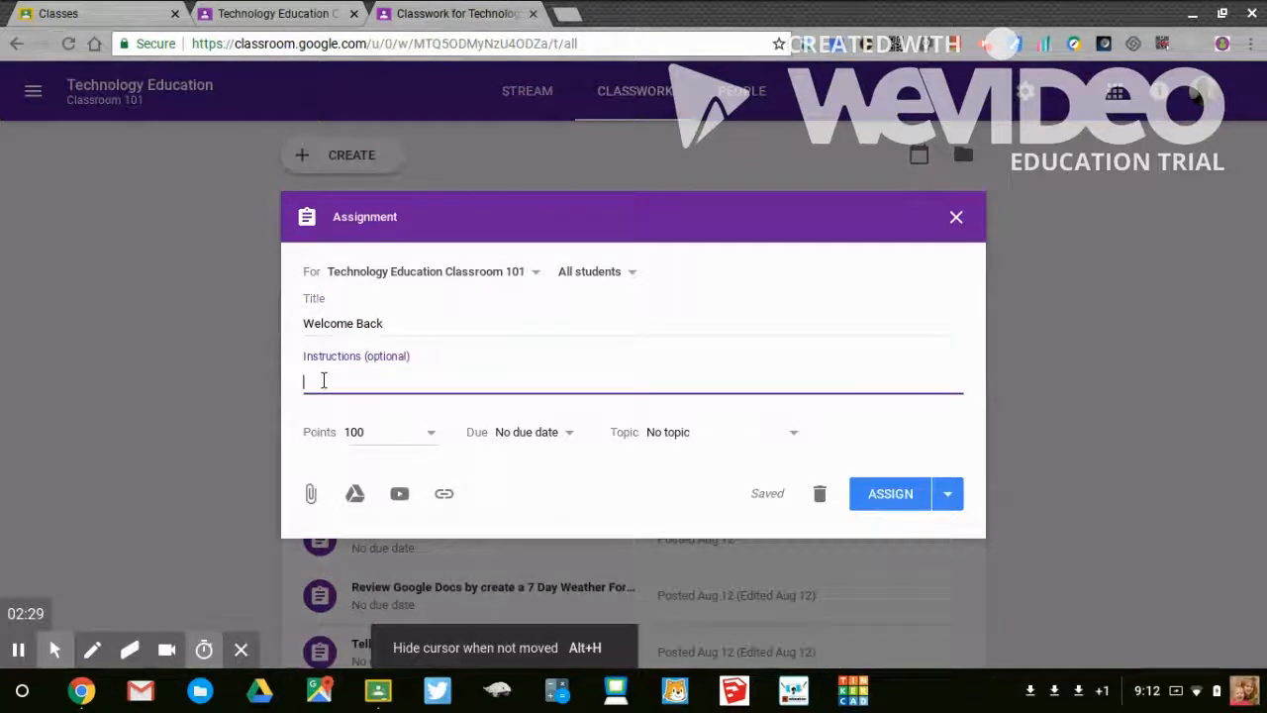
{"action": "type", "text": "Write about your Summer"}
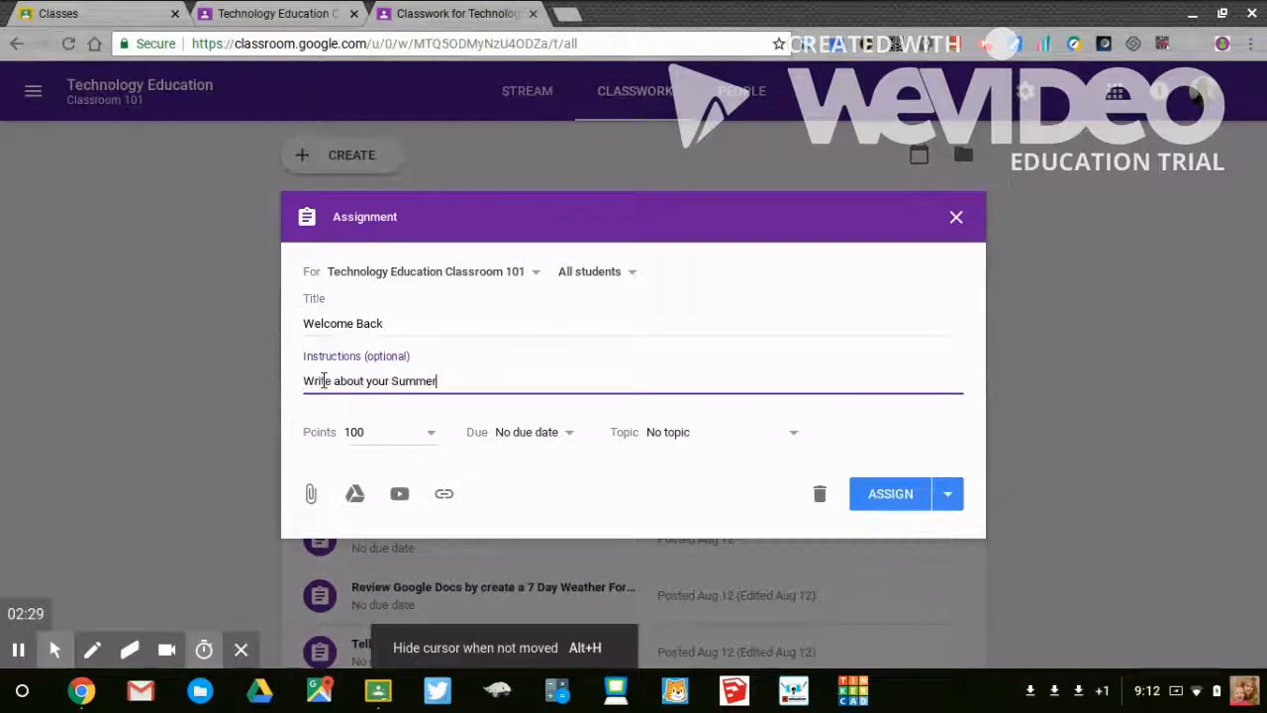
- Set the assignment's points to 50 and its due date to Aug 17, 2018
{"action": "left_click", "coordinate": [355, 432]}
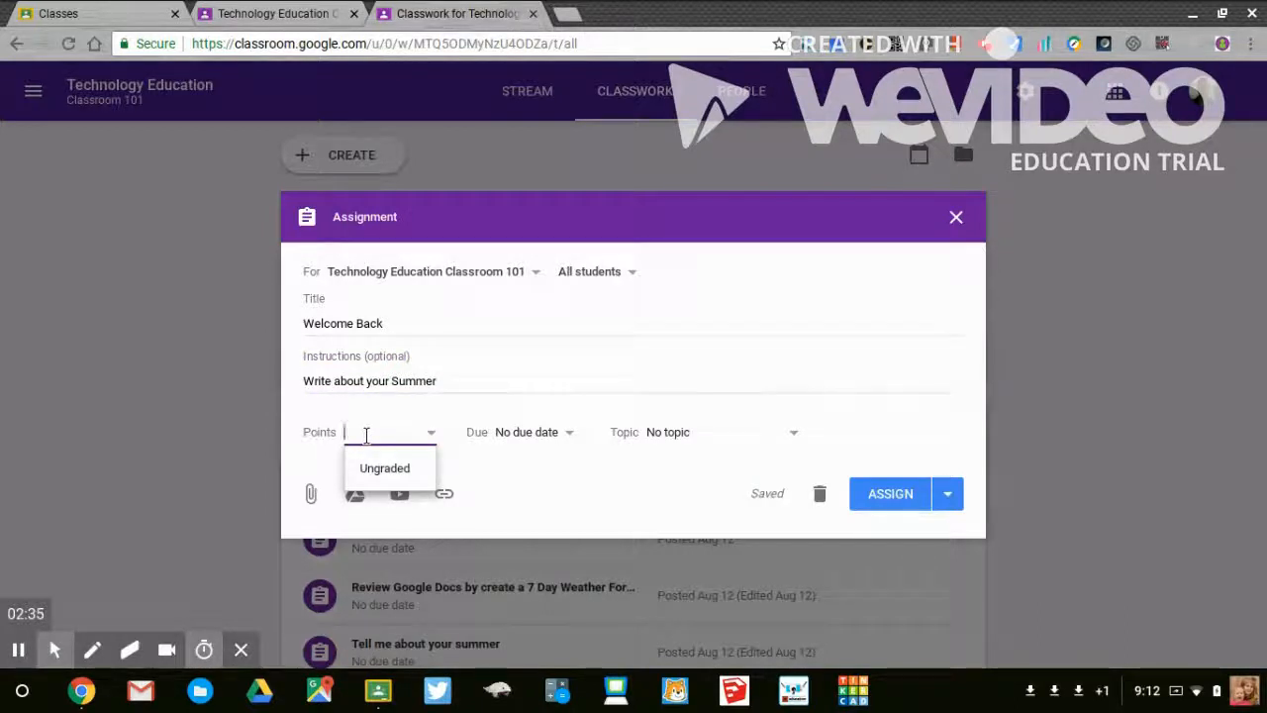
{"action": "type", "text": "50"}
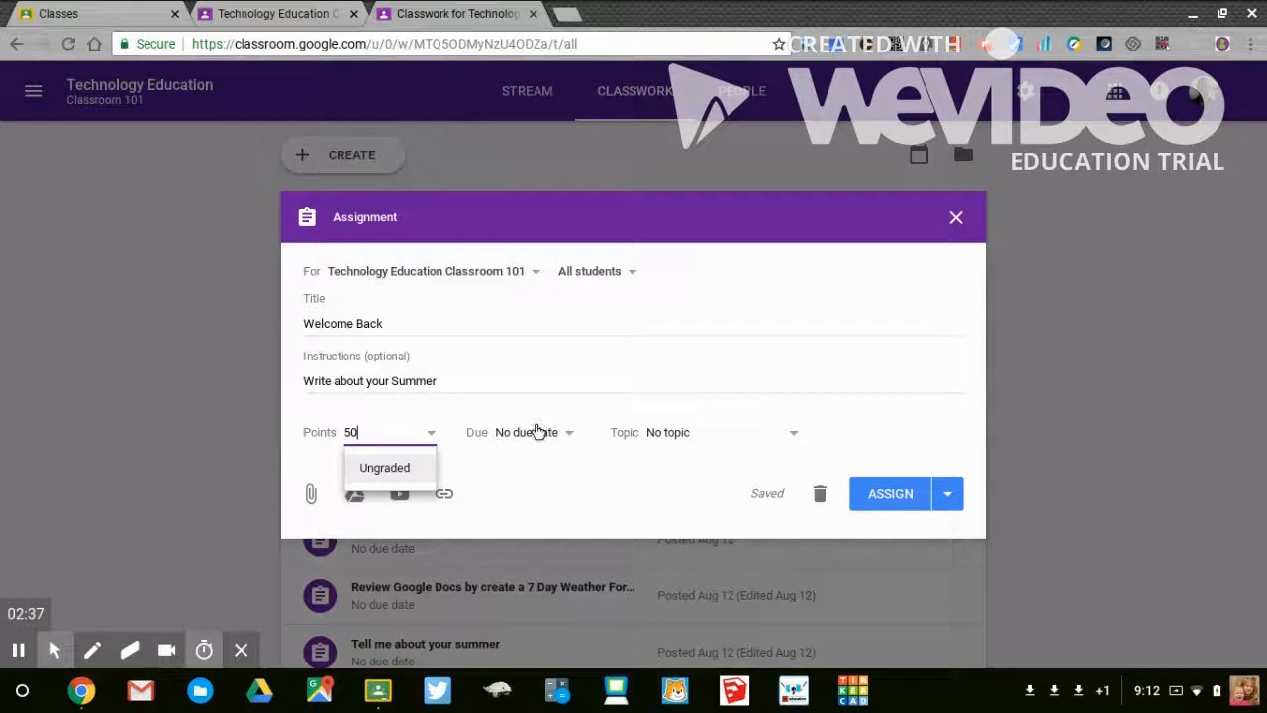
{"action": "left_click", "coordinate": [535, 432]}
{"action": "left_click", "coordinate": [537, 494]}
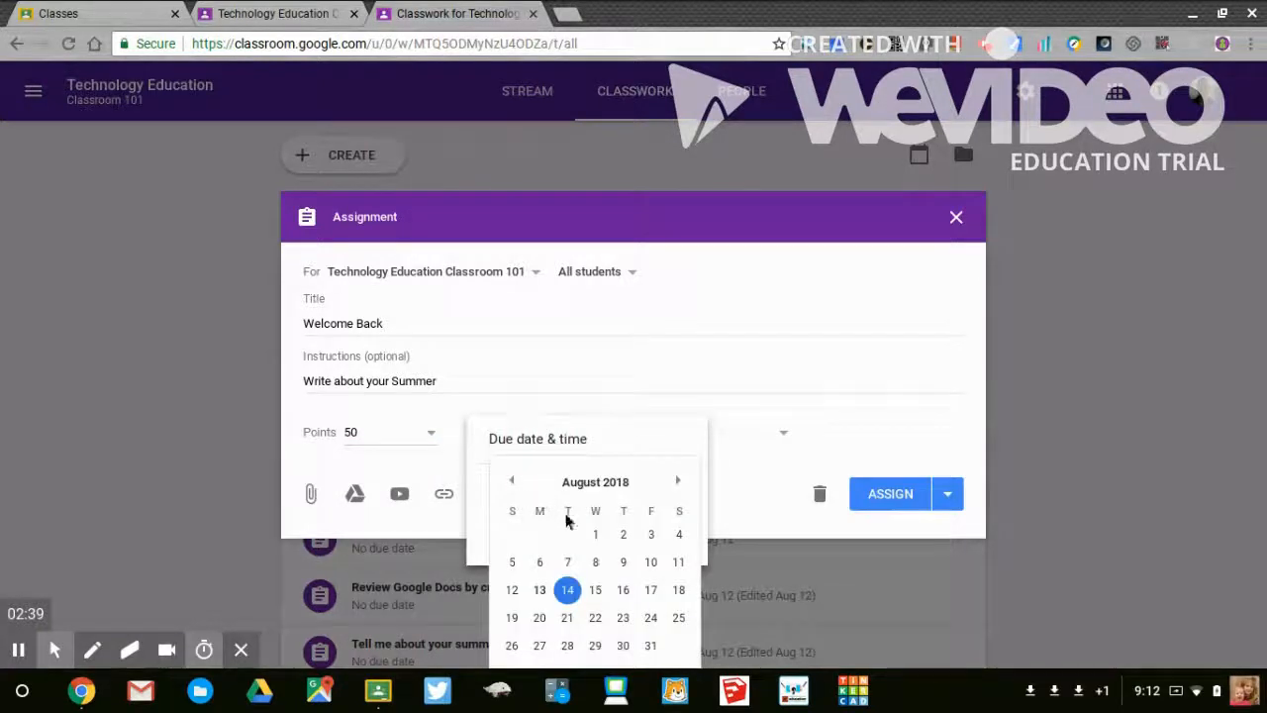
{"action": "left_click", "coordinate": [650, 590]}
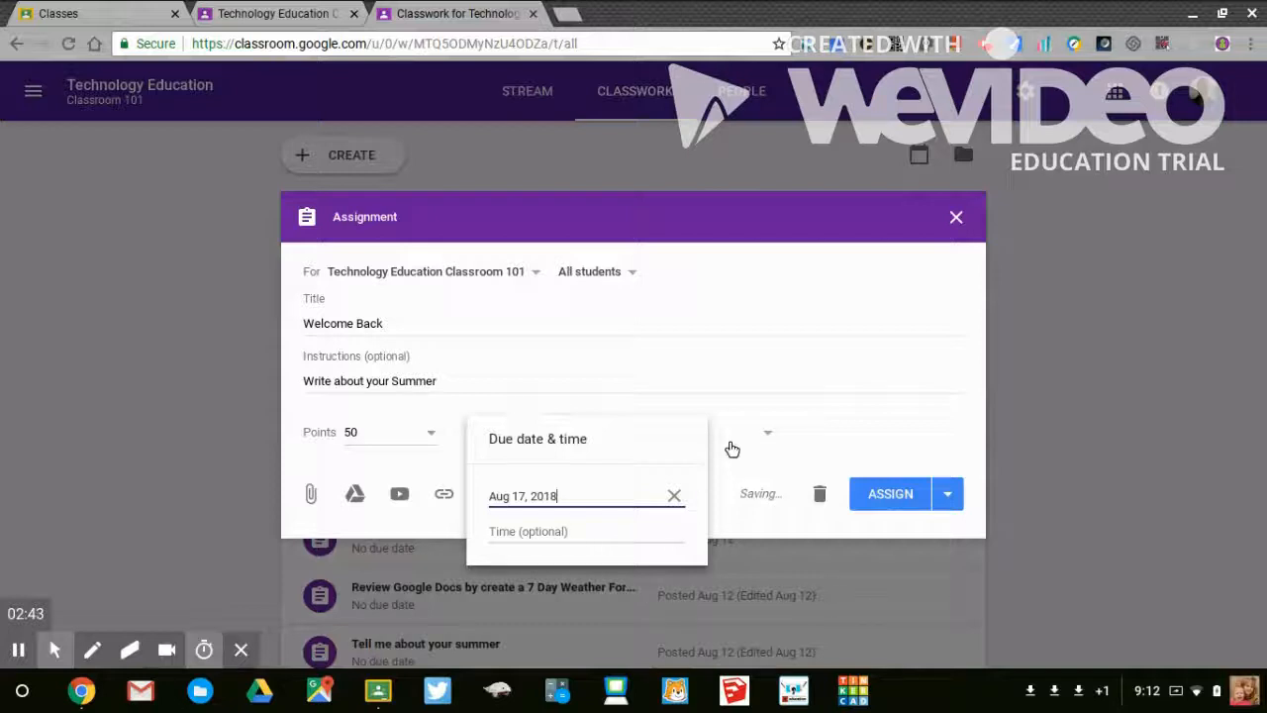
{"action": "left_click", "coordinate": [793, 409]}
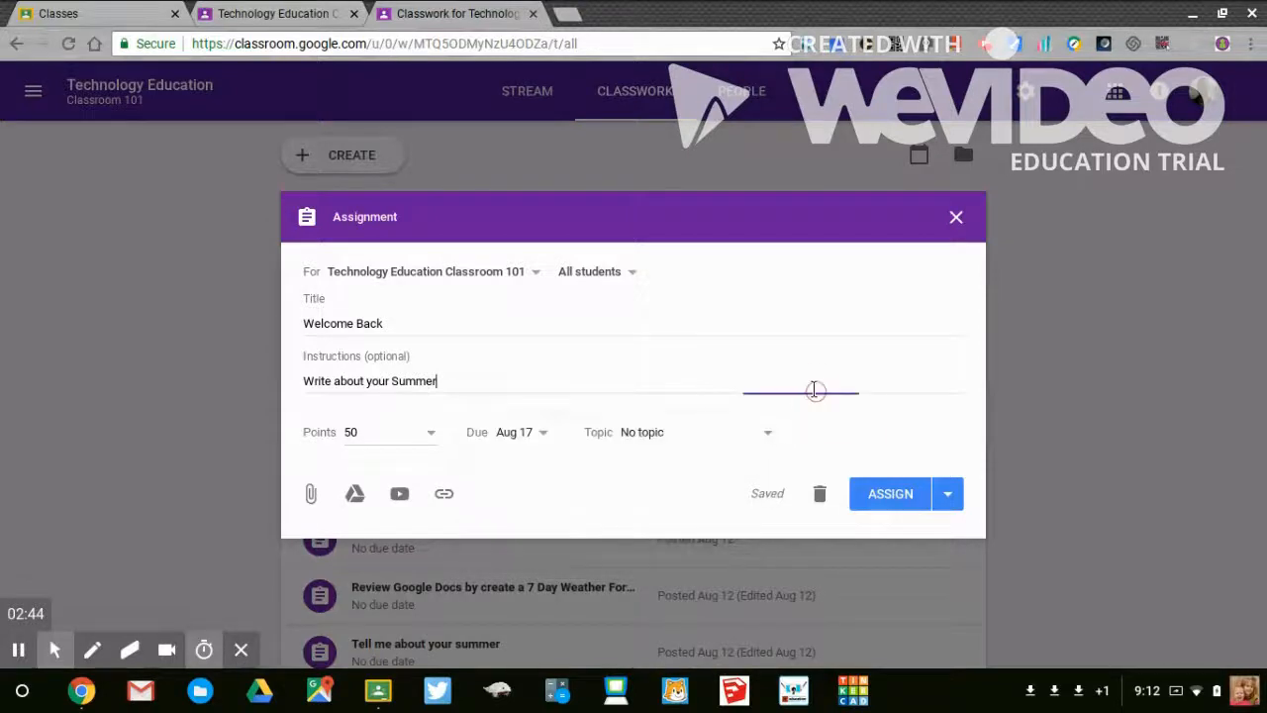
- File the Welcome Back assignment under the Google Docs topic and assign it to the class
{"action": "left_click", "coordinate": [643, 439]}
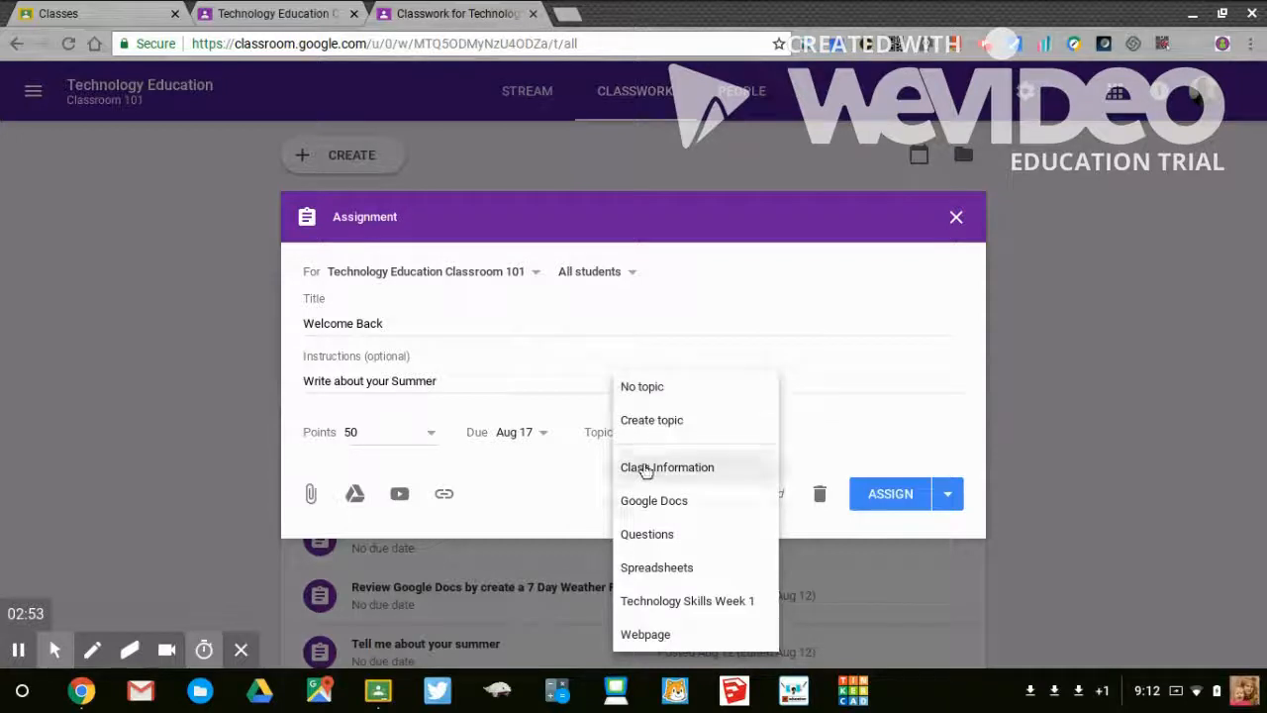
{"action": "left_click", "coordinate": [653, 501]}
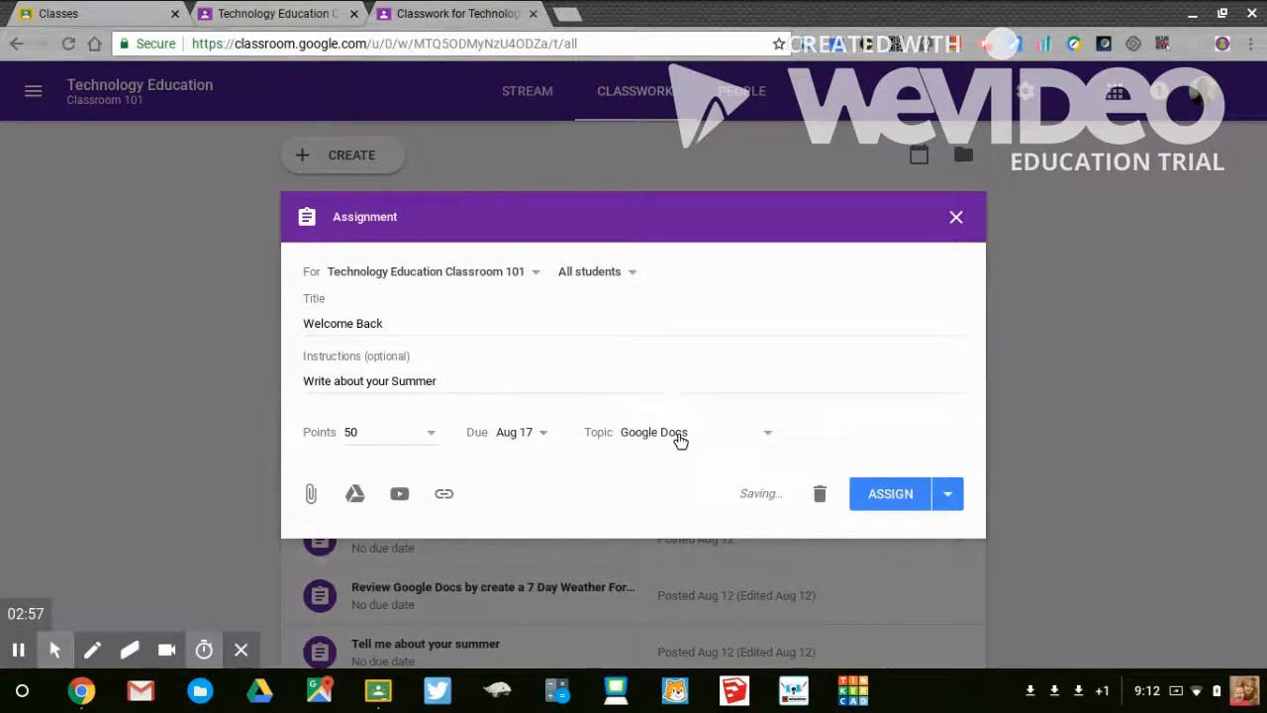
{"action": "left_click", "coordinate": [889, 494]}
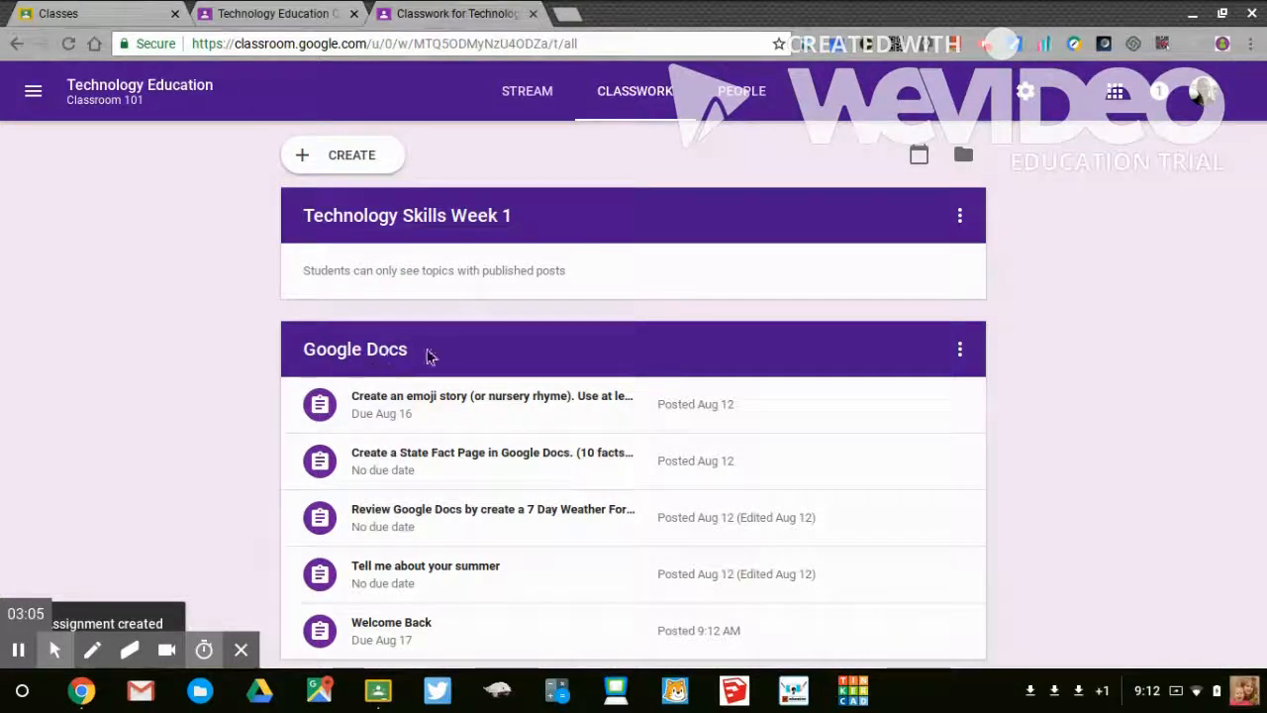
- Move the Welcome Back assignment up three places within the Google Docs topic, directly below the emoji story assignment
{"action": "scroll", "coordinate": [429, 448], "scroll_direction": "down", "scroll_amount": 2}
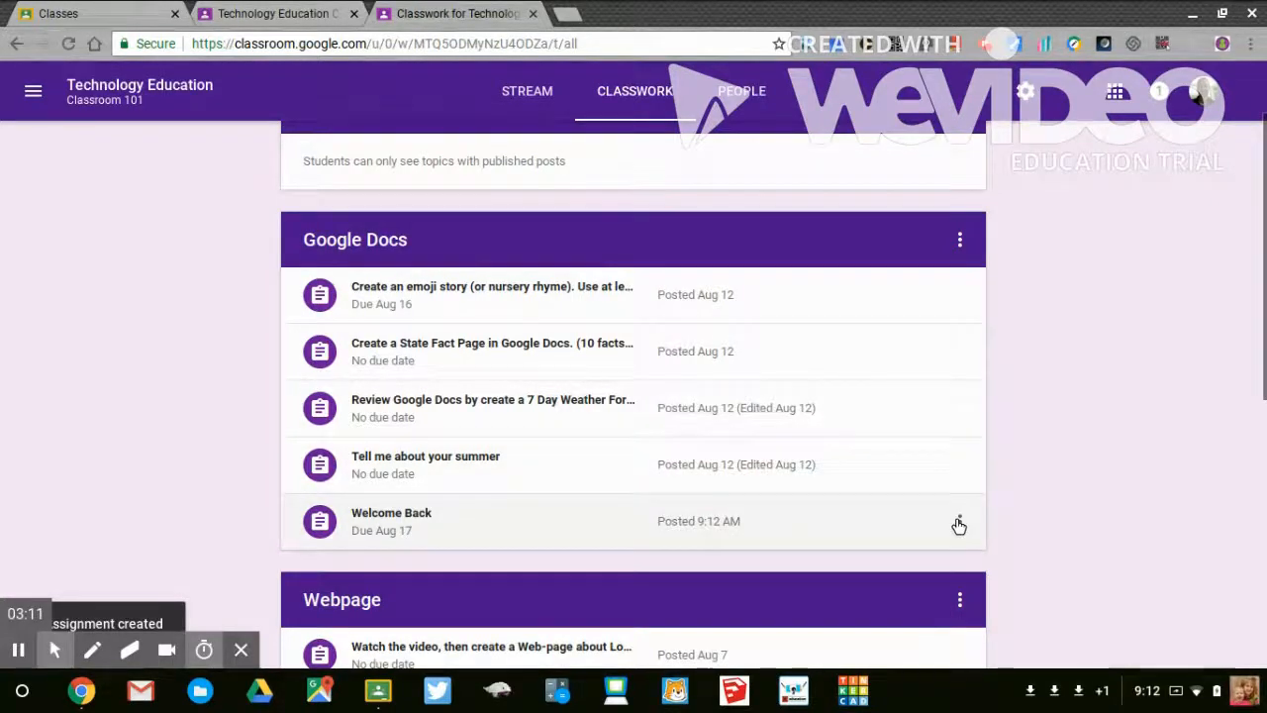
{"action": "left_click", "coordinate": [959, 521]}
{"action": "left_click", "coordinate": [926, 583]}
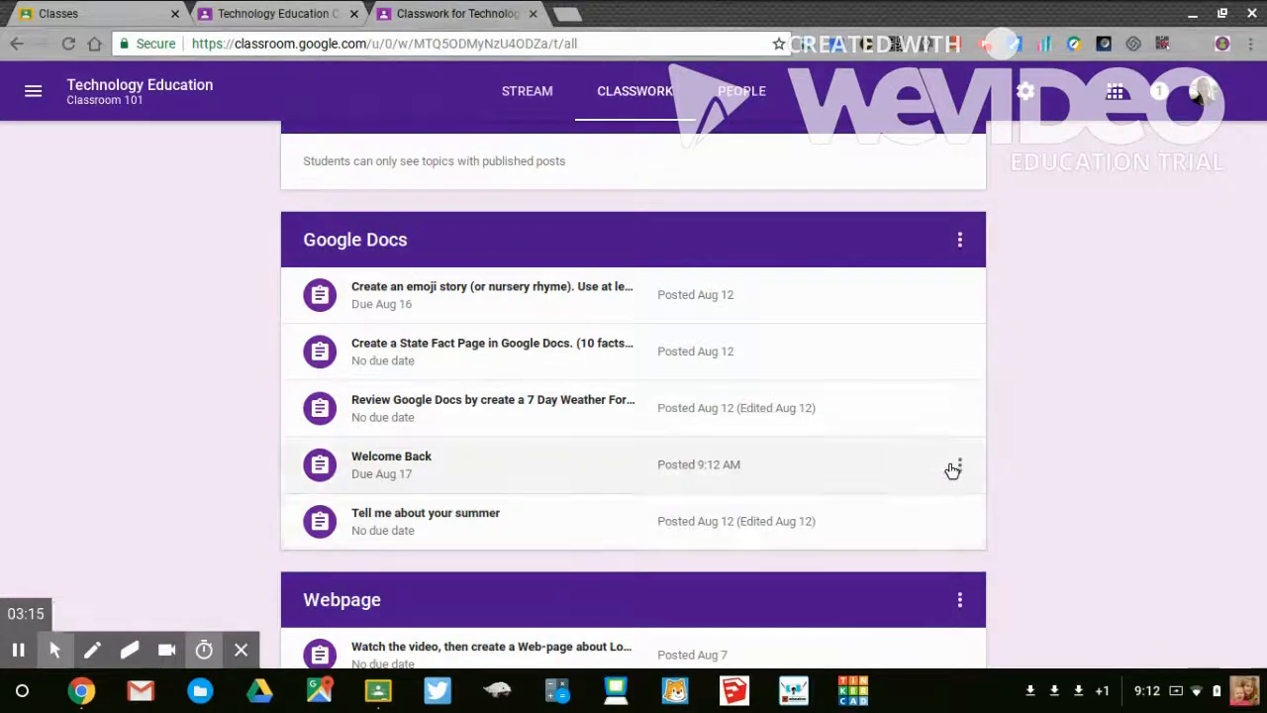
{"action": "left_click", "coordinate": [952, 467]}
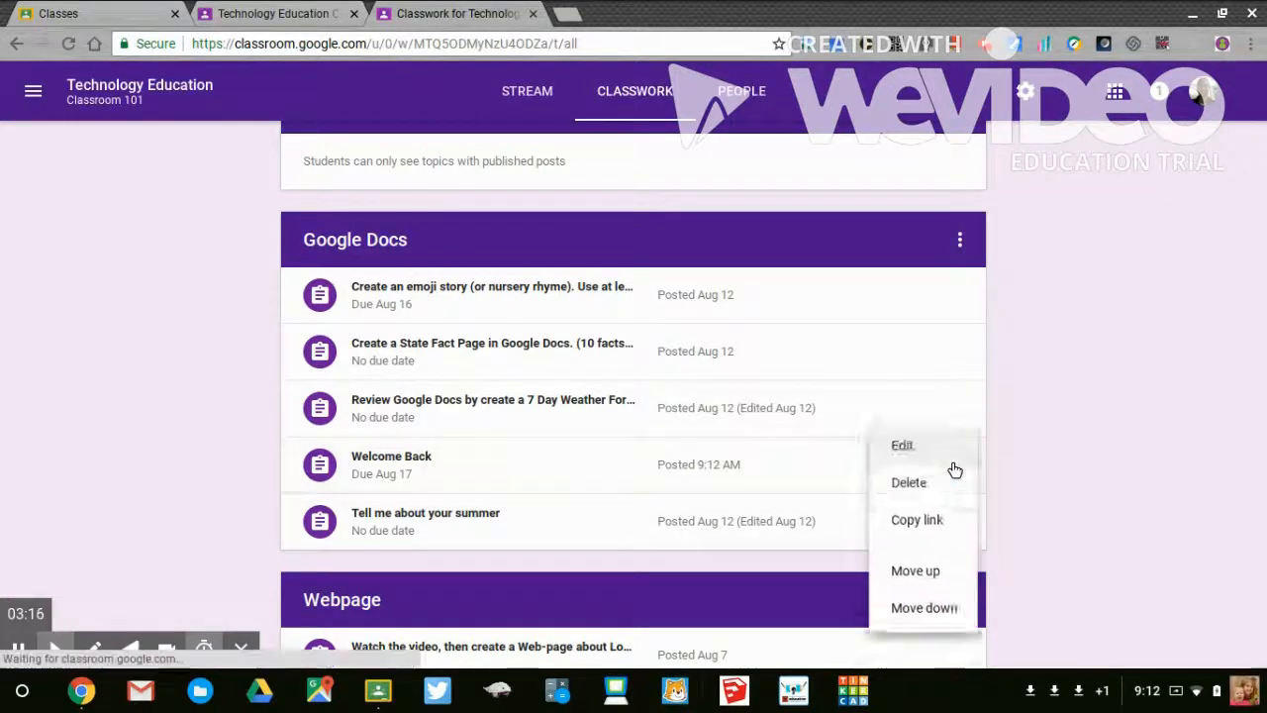
{"action": "left_click", "coordinate": [925, 584]}
{"action": "left_click", "coordinate": [958, 409]}
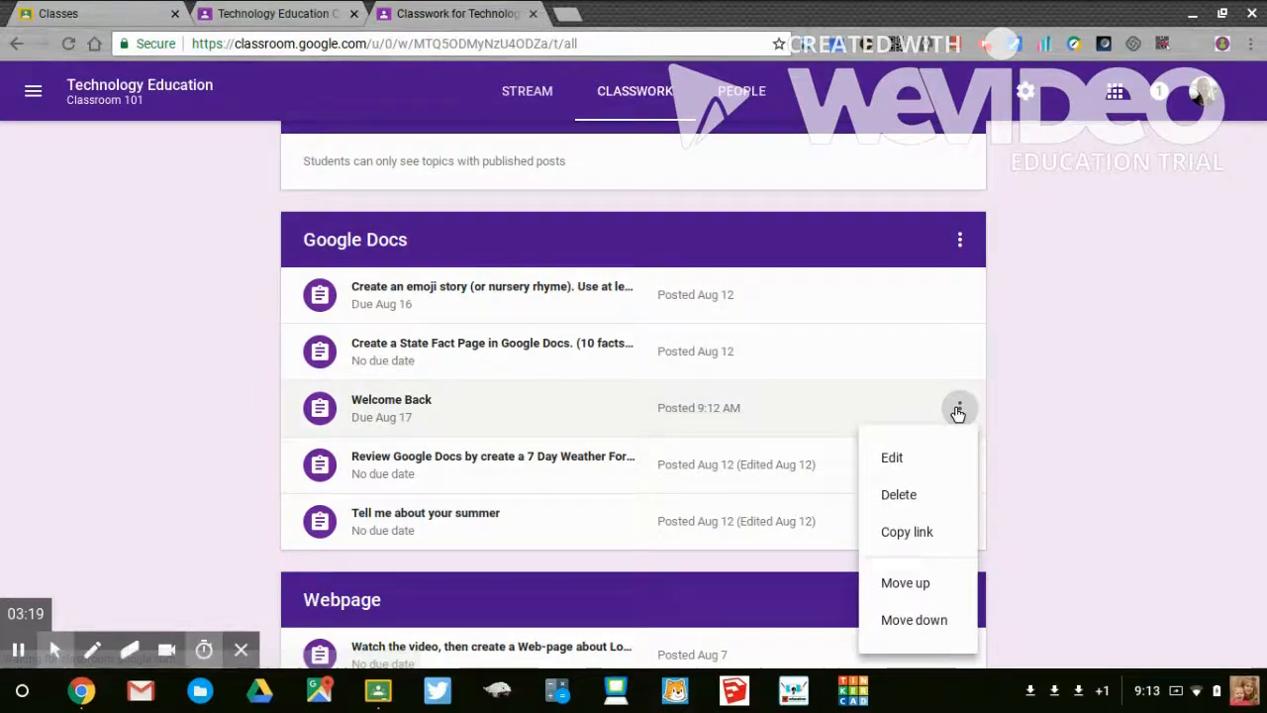
{"action": "left_click", "coordinate": [904, 584]}
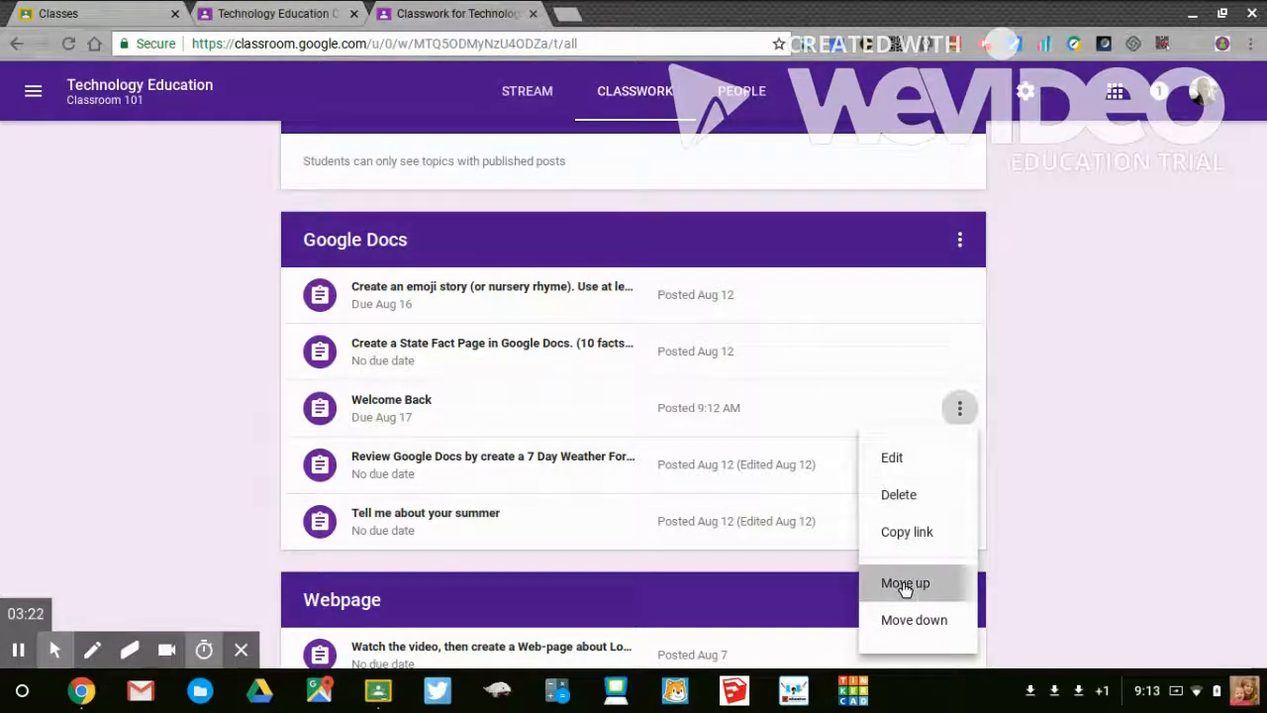
- Move the Welcome Back assignment up one place, above the emoji story assignment in the Google Docs topic
{"action": "left_click", "coordinate": [953, 348]}
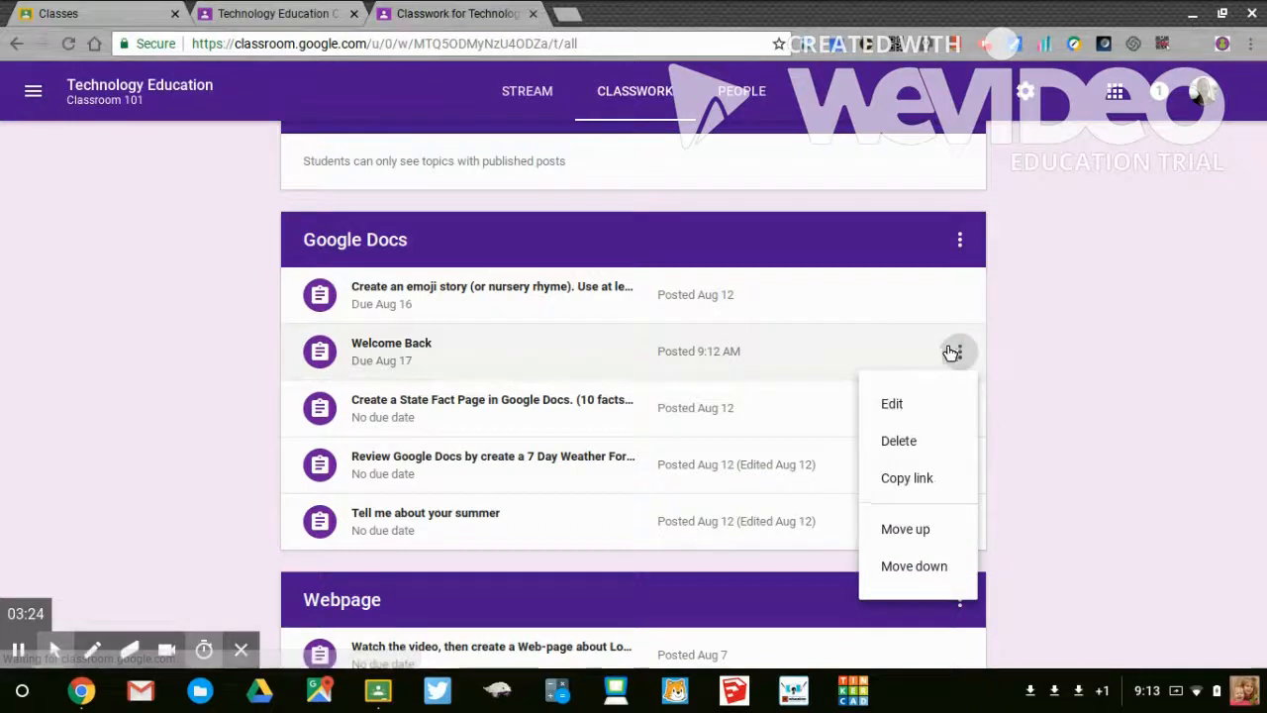
{"action": "left_click", "coordinate": [904, 529]}
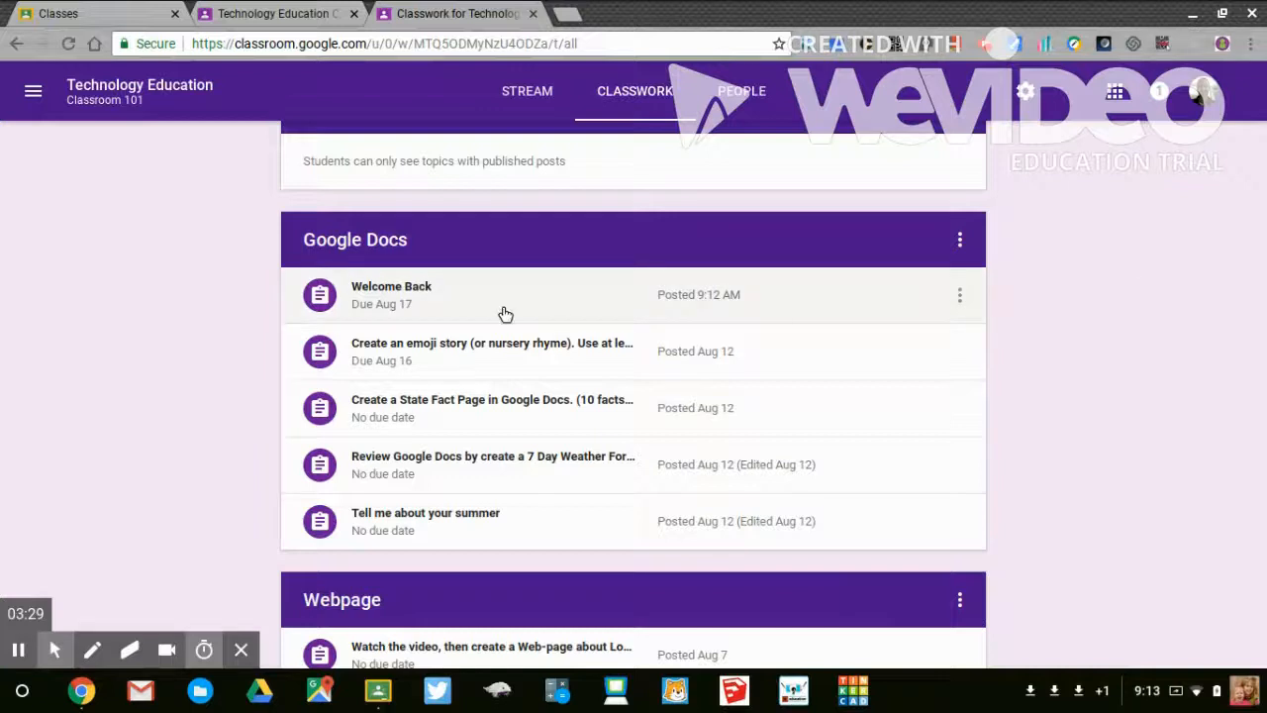
- Start a new question for Technology Education Classroom 101 and set its points to 5
{"action": "scroll", "coordinate": [140, 365], "scroll_direction": "up", "scroll_amount": 2}
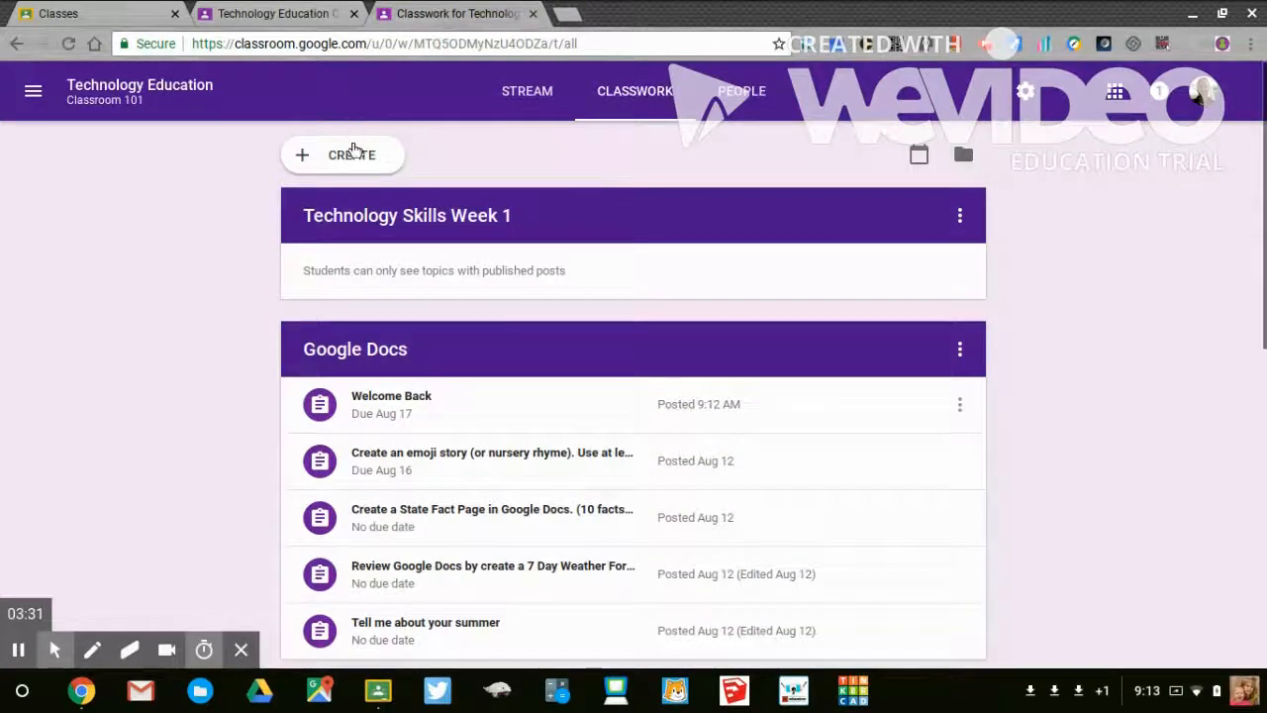
{"action": "left_click", "coordinate": [355, 154]}
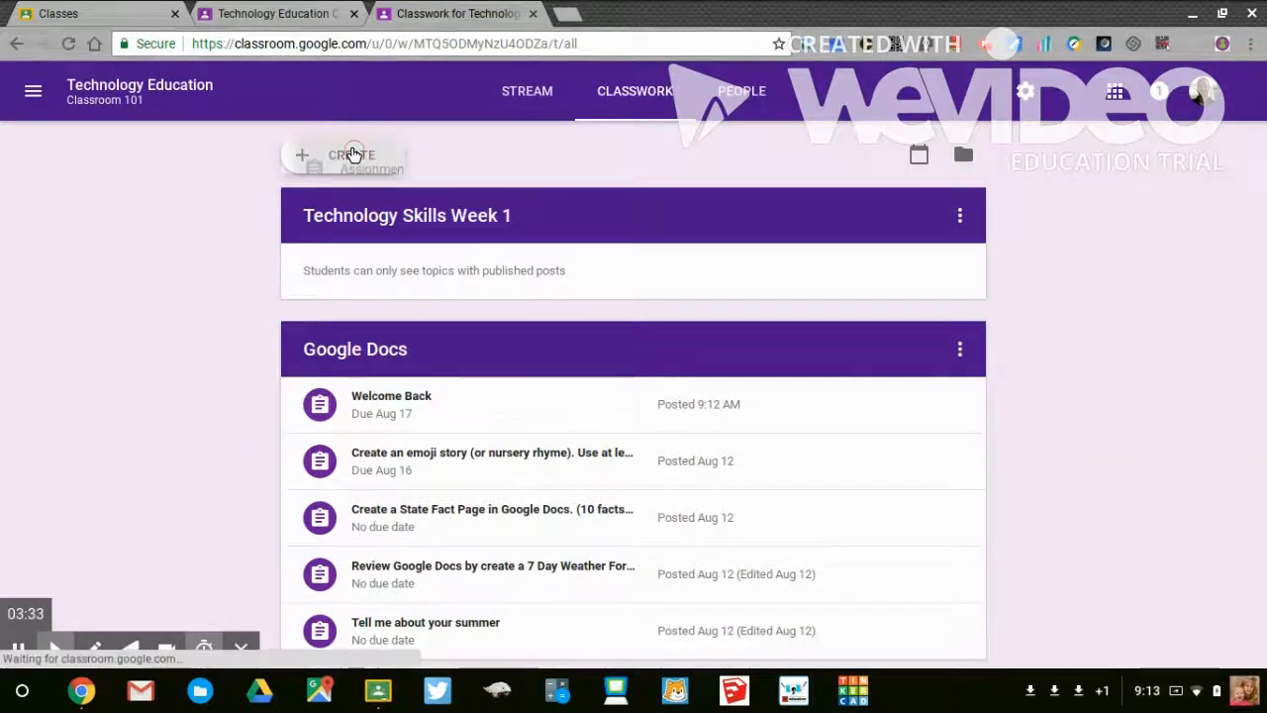
{"action": "left_click", "coordinate": [351, 244]}
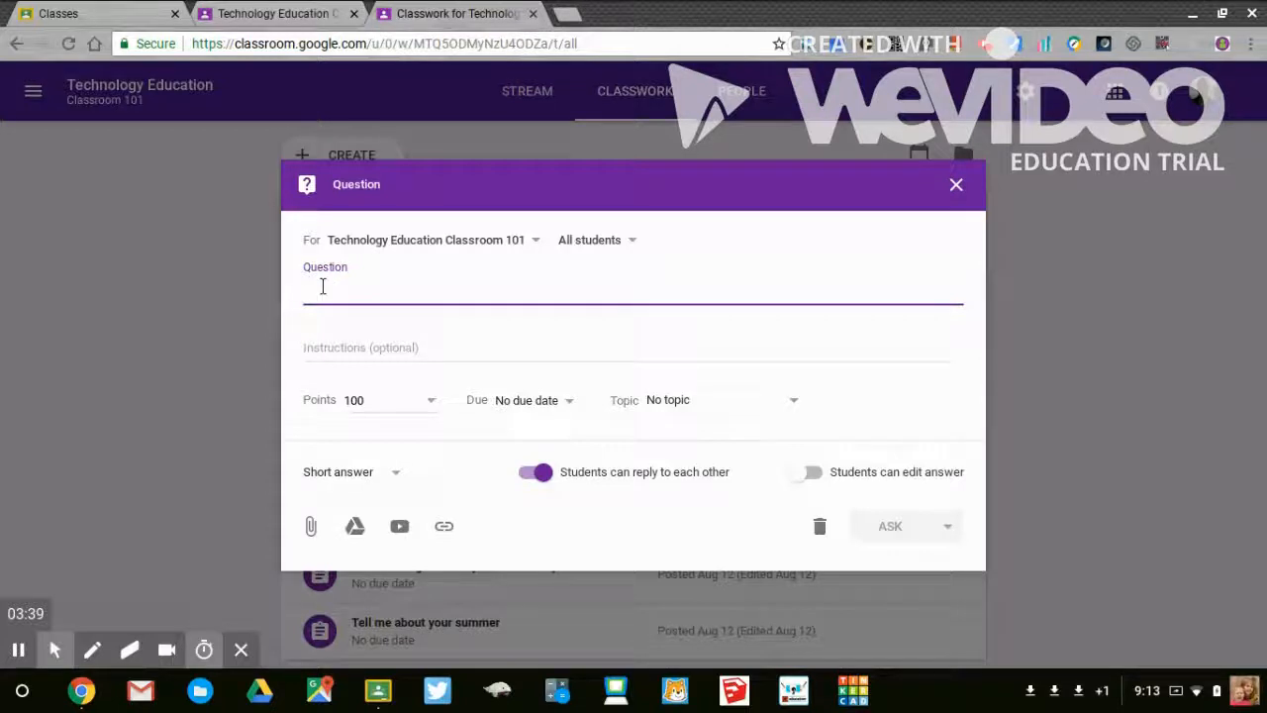
{"action": "left_click", "coordinate": [356, 398]}
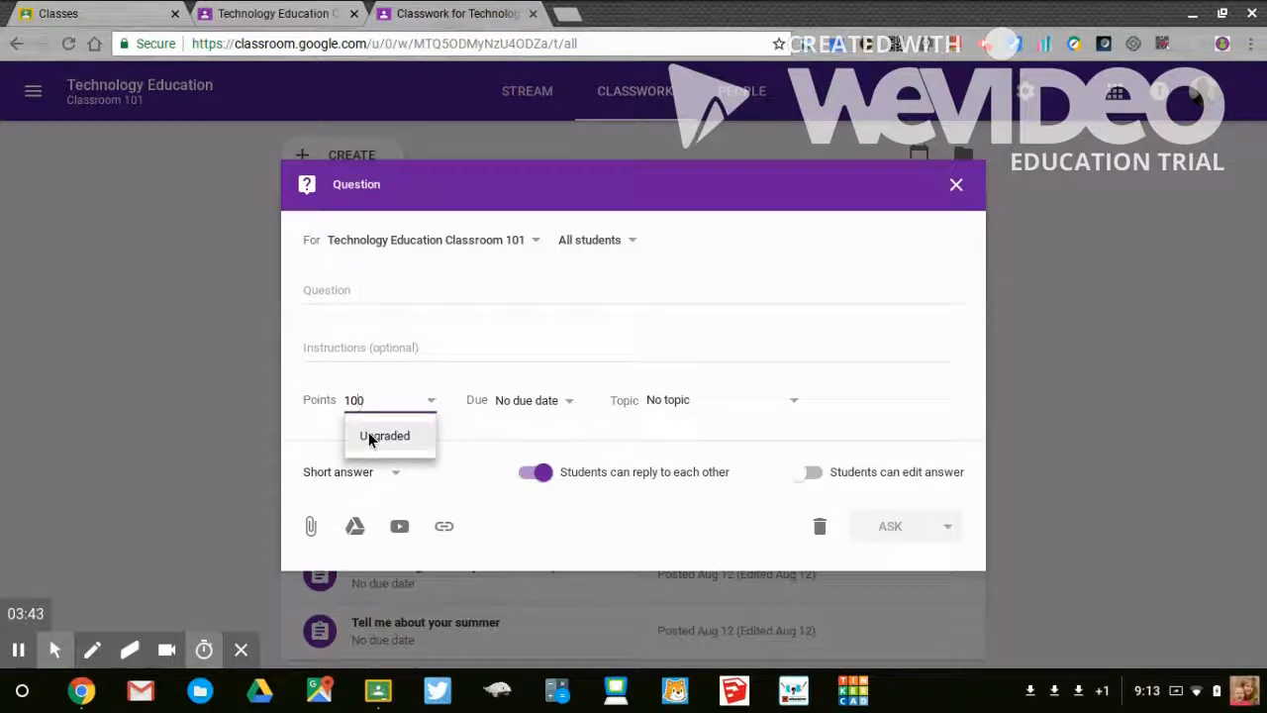
{"action": "key", "text": "BackSpace"}
{"action": "key", "text": "BackSpace"}
{"action": "key", "text": "BackSpace"}
{"action": "type", "text": "5"}
- Set the question's due date to Aug 15, 2018 and file it under the Questions topic
{"action": "left_click", "coordinate": [532, 403]}
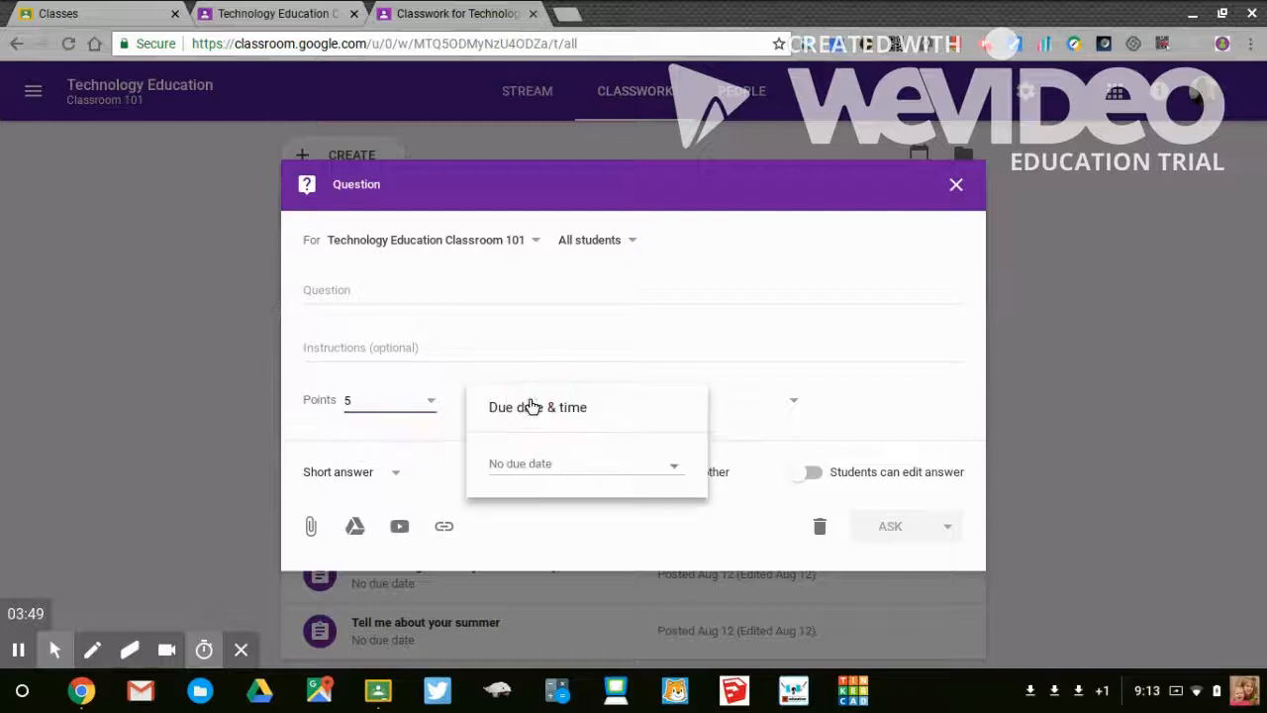
{"action": "left_click", "coordinate": [532, 467]}
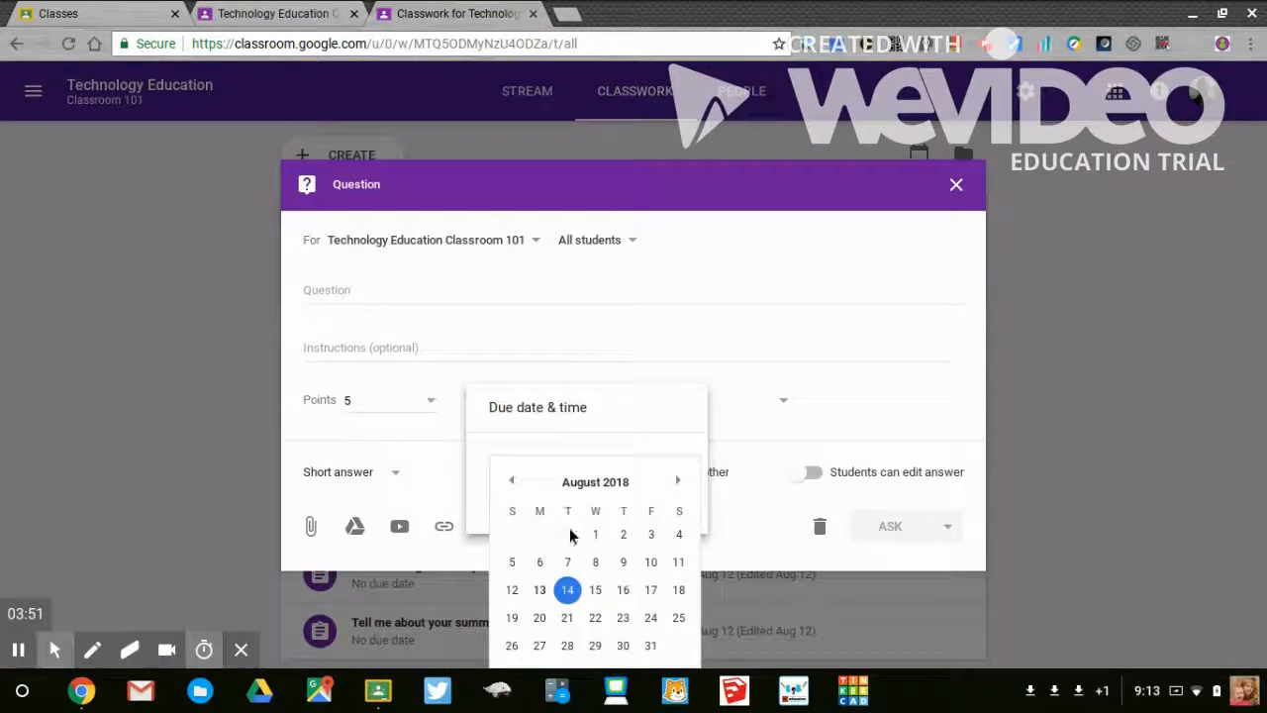
{"action": "left_click", "coordinate": [596, 590]}
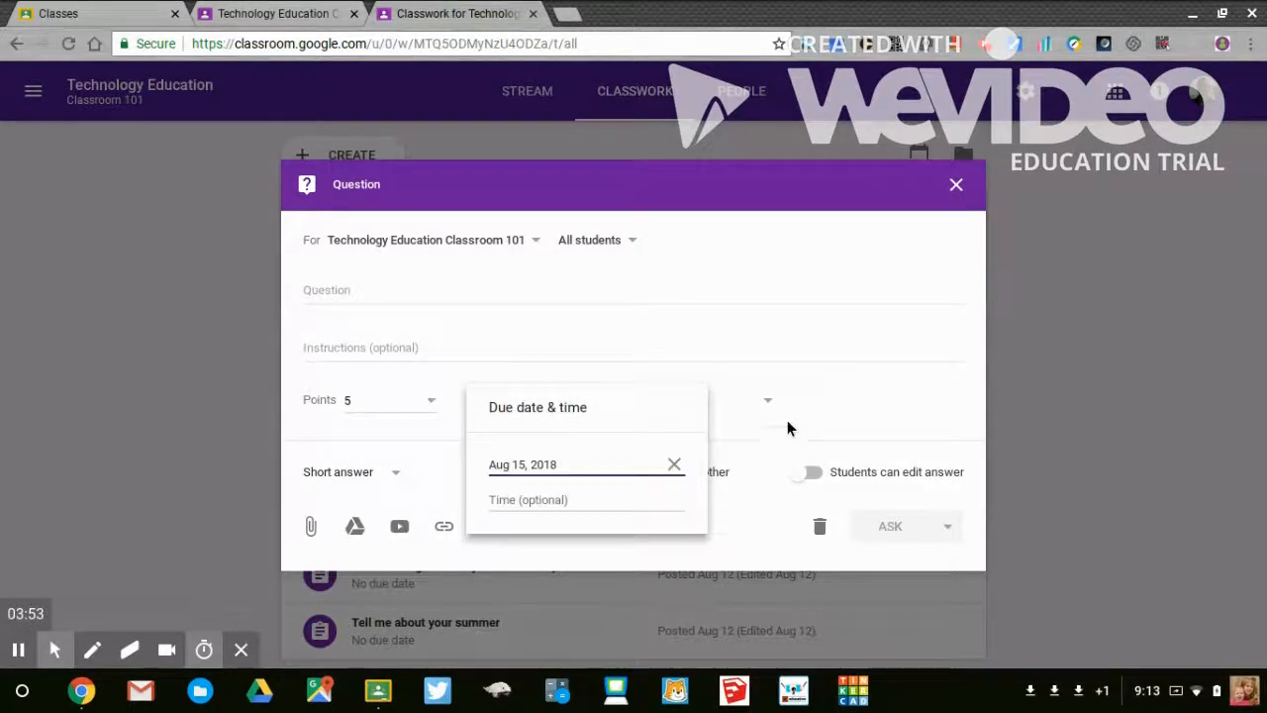
{"action": "left_click", "coordinate": [720, 397]}
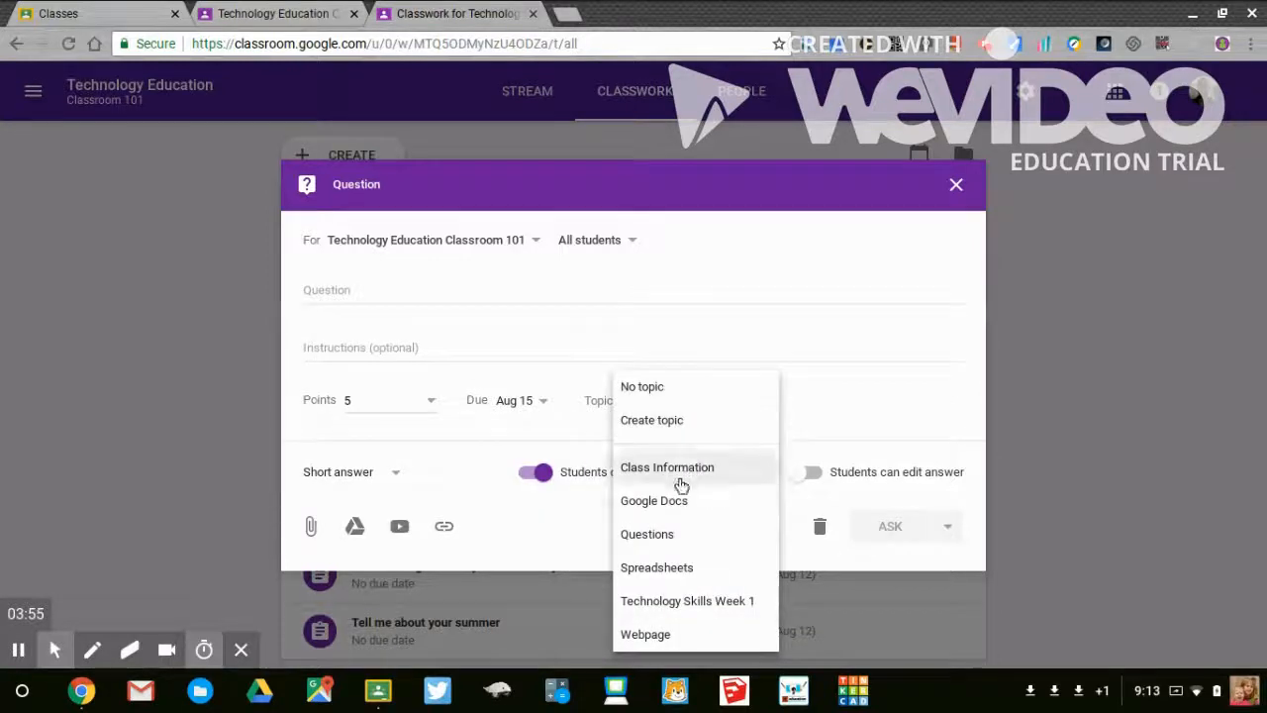
{"action": "left_click", "coordinate": [664, 536]}
- Enter "How was your summer" as the question text
{"action": "left_click", "coordinate": [362, 289]}
{"action": "type", "text": "How was you"}
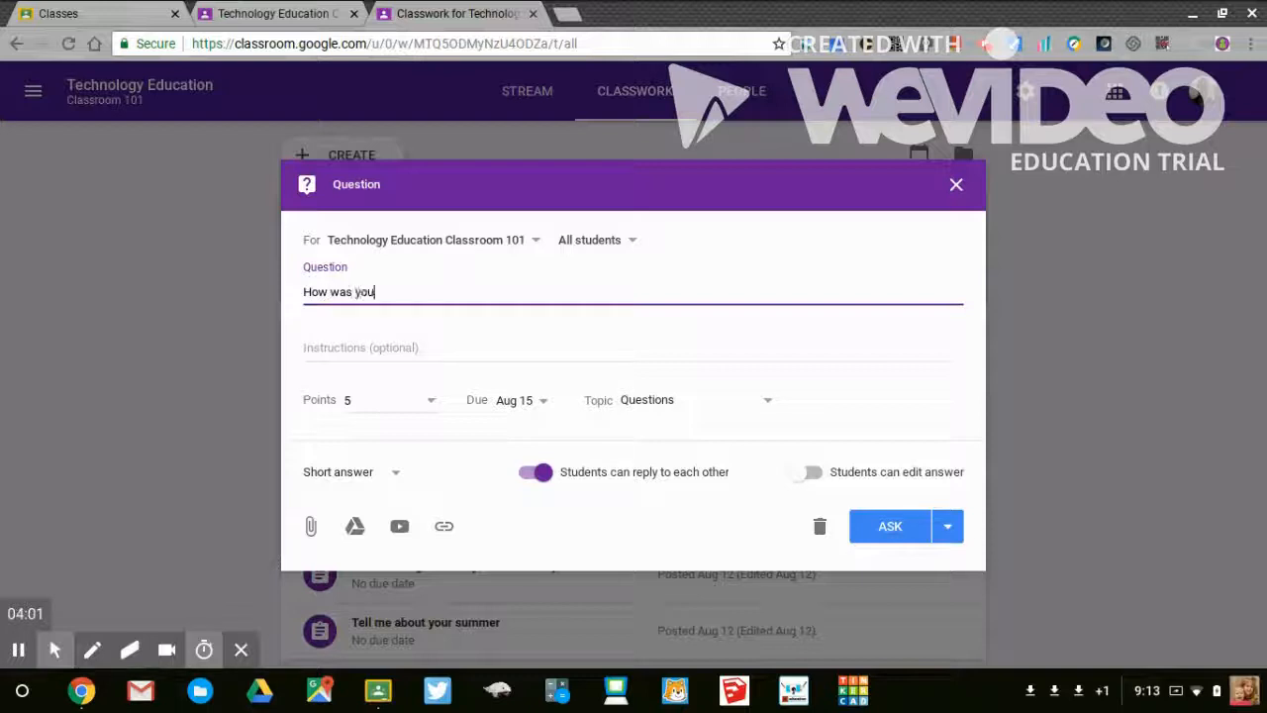
{"action": "type", "text": "r summer"}
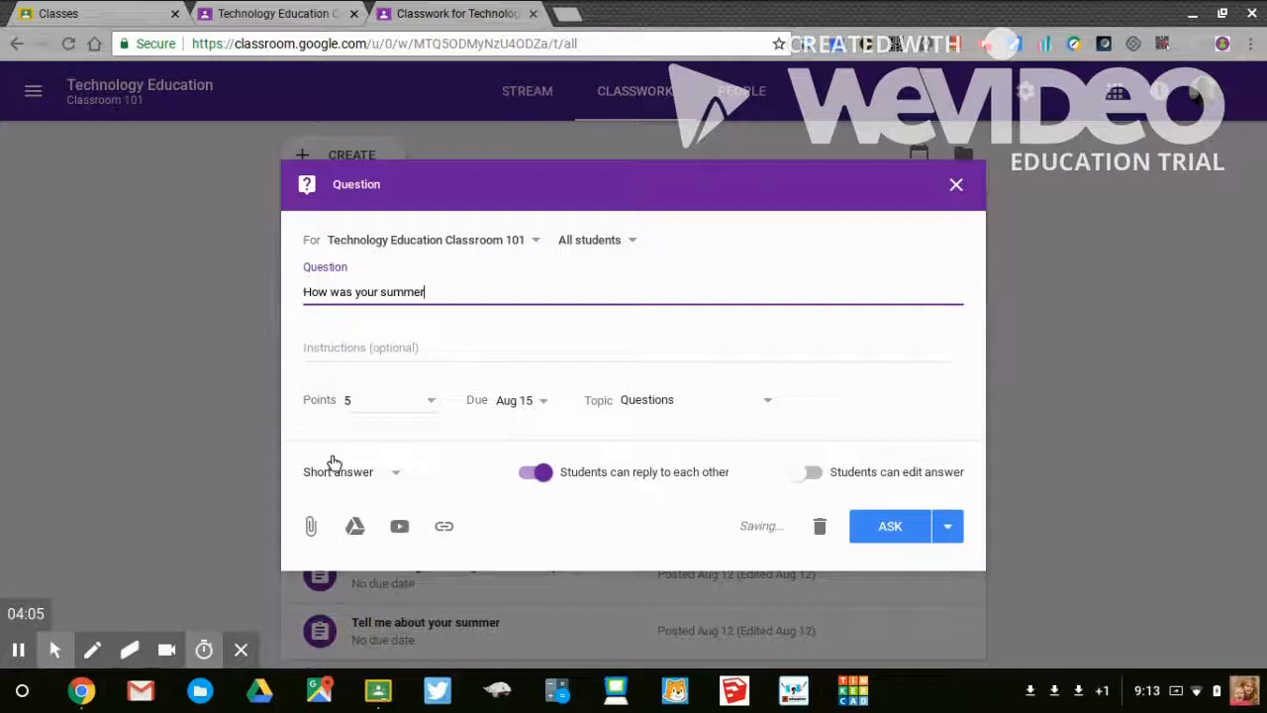
- Make the question multiple choice with "Great" as the first of two answer options, and post it to the class
{"action": "left_click", "coordinate": [339, 473]}
{"action": "left_click", "coordinate": [335, 505]}
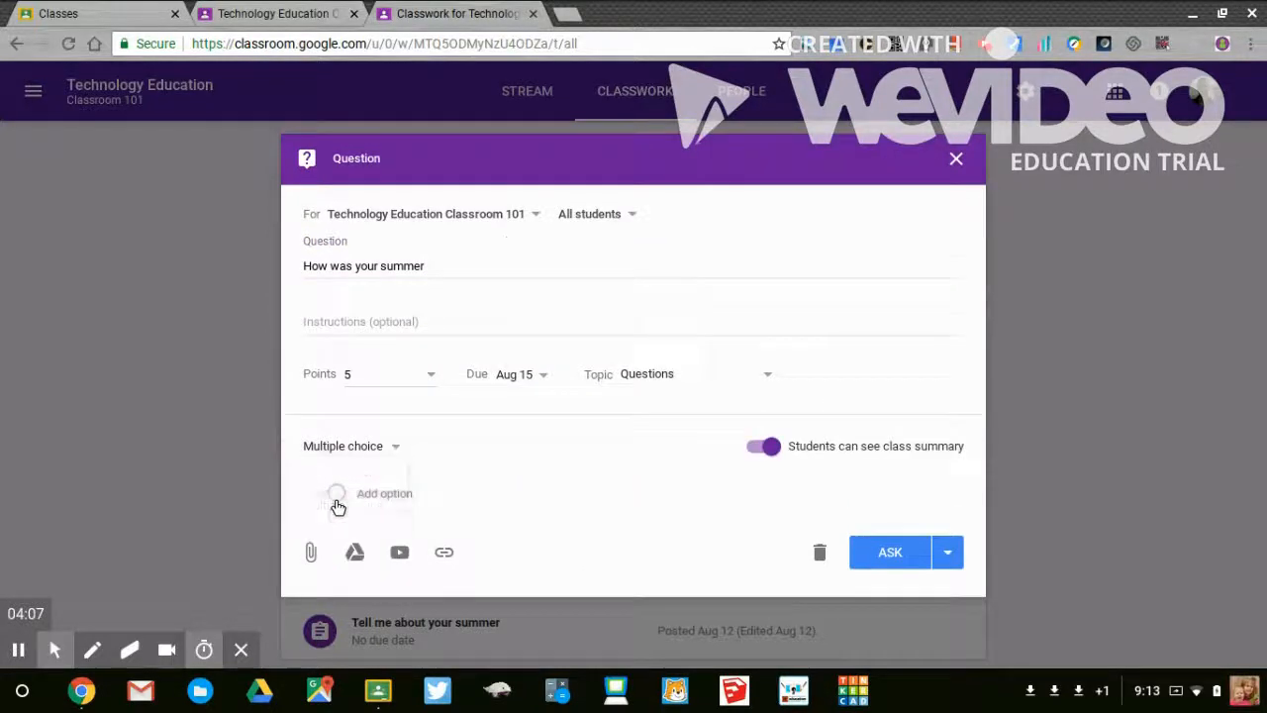
{"action": "left_click", "coordinate": [362, 471]}
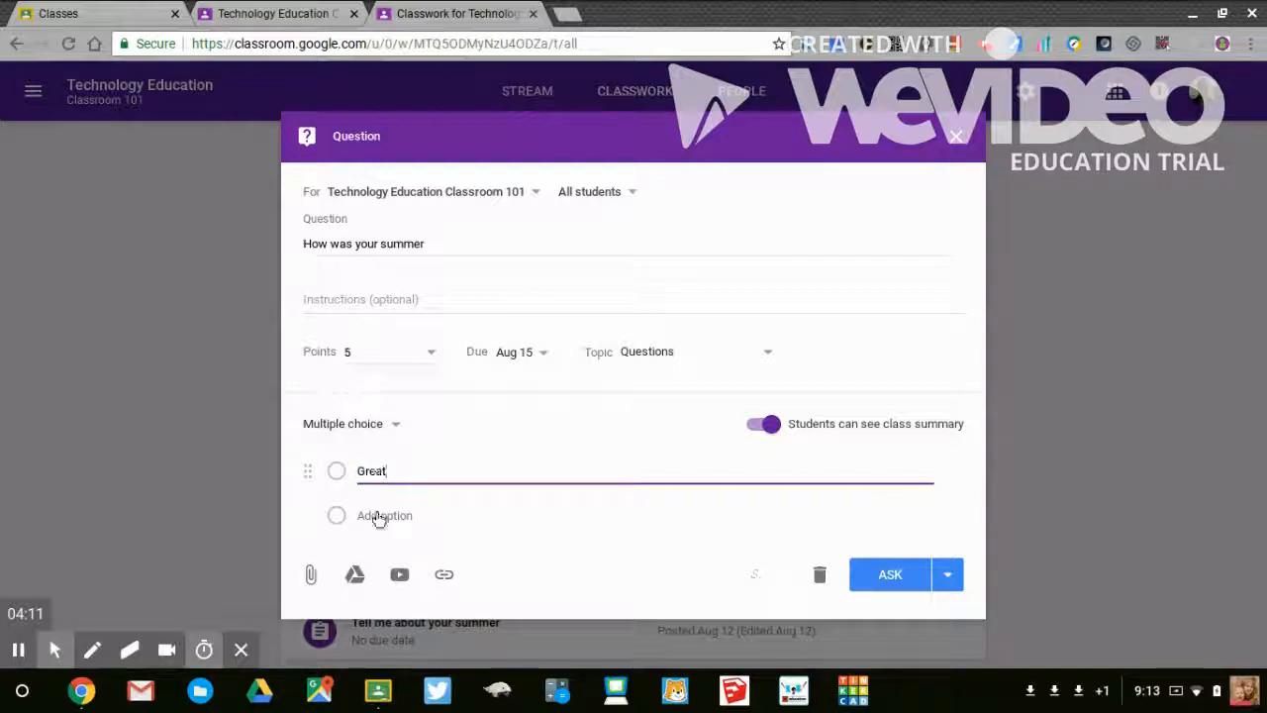
{"action": "left_click", "coordinate": [379, 516]}
{"action": "type", "text": "V"}
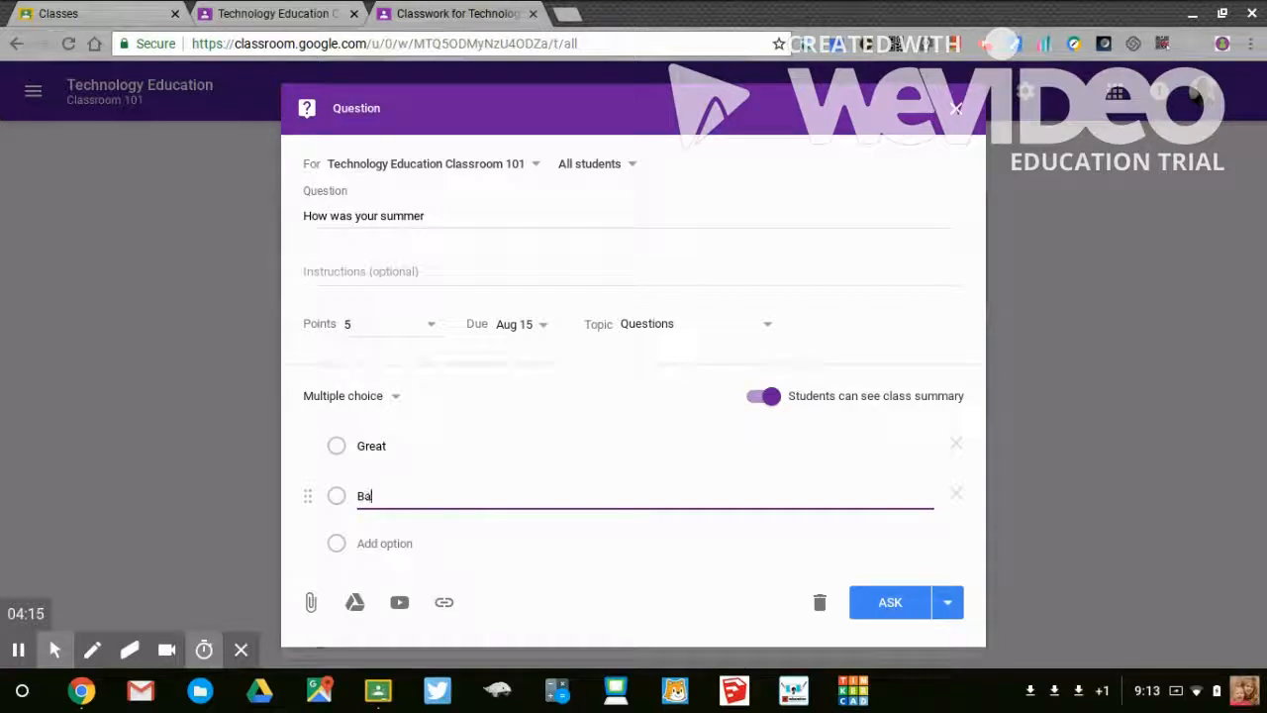
{"action": "left_click", "coordinate": [886, 601]}
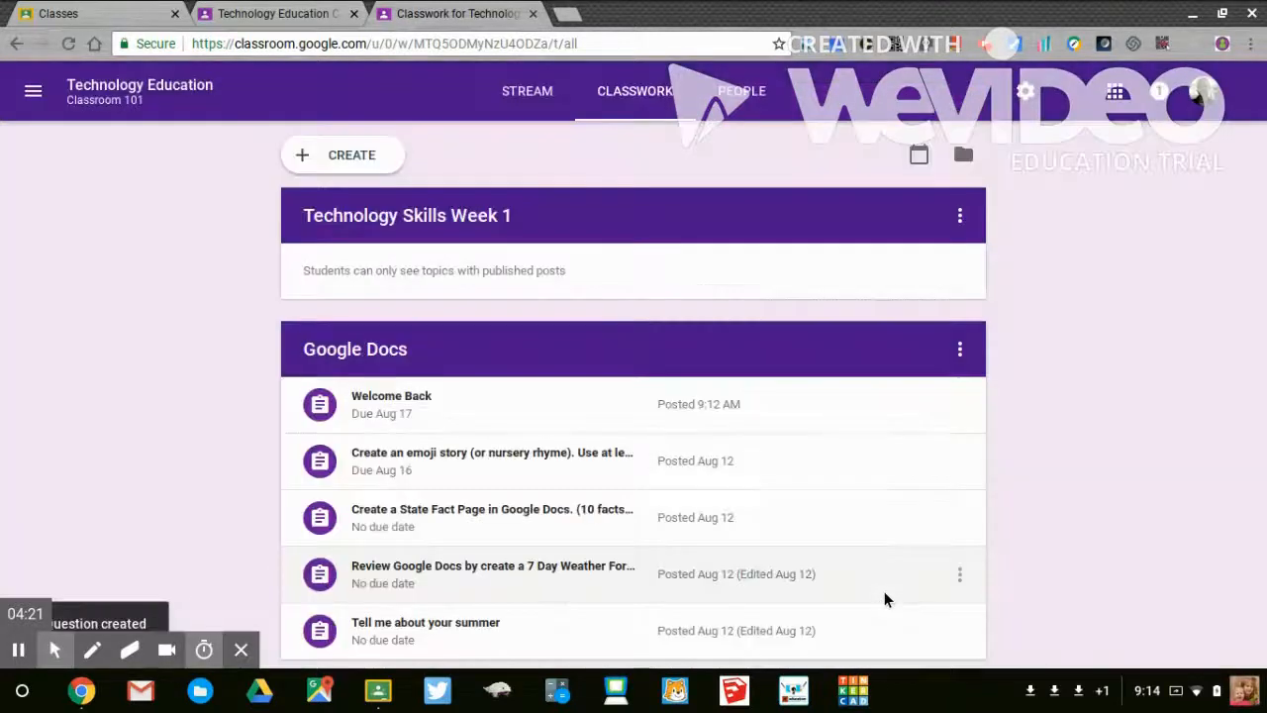
- Move the "How was your summer" question up one place within the Questions topic
{"action": "scroll", "coordinate": [1109, 337], "scroll_direction": "down", "scroll_amount": 5}
{"action": "scroll", "coordinate": [1109, 344], "scroll_direction": "down", "scroll_amount": 3}
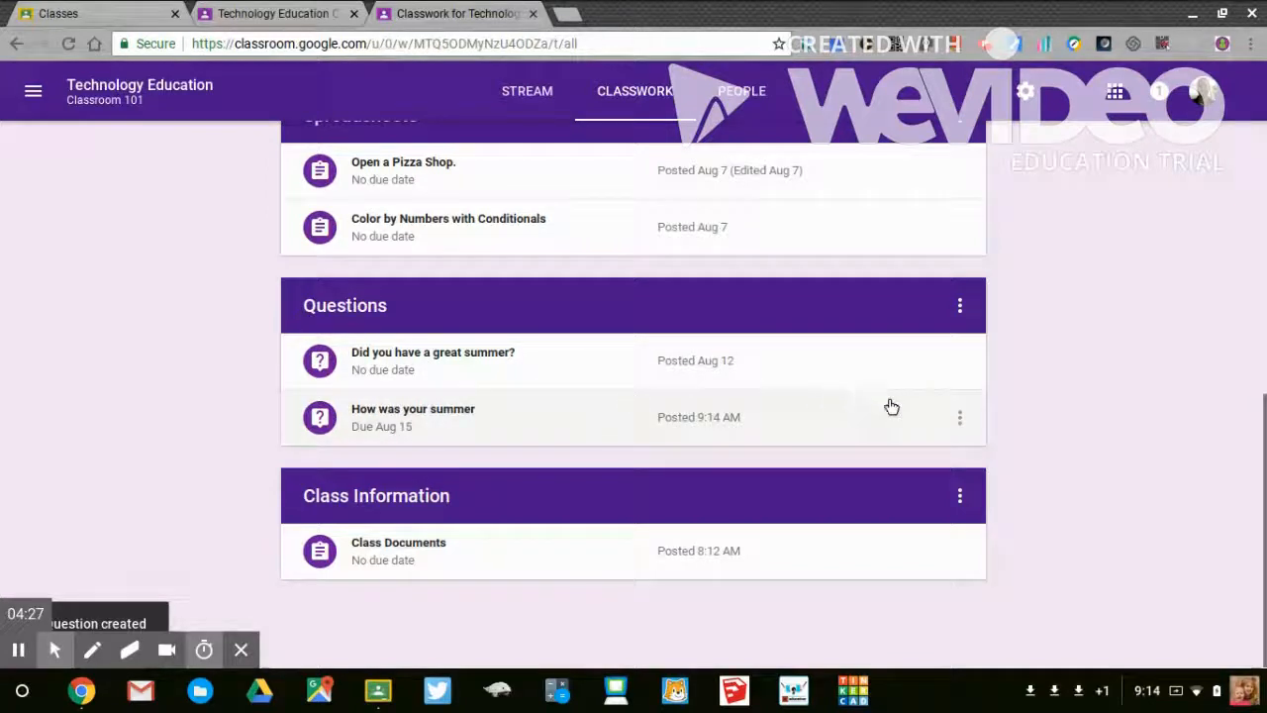
{"action": "left_click", "coordinate": [959, 419]}
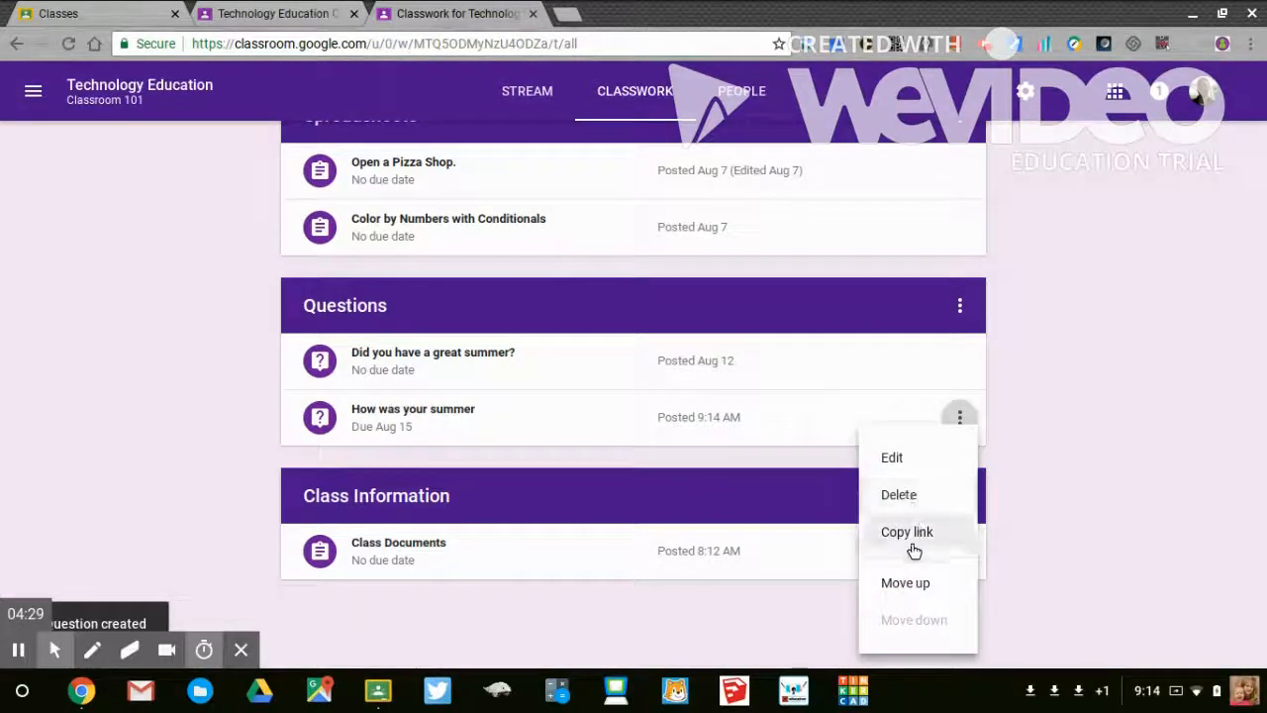
{"action": "left_click", "coordinate": [916, 586]}
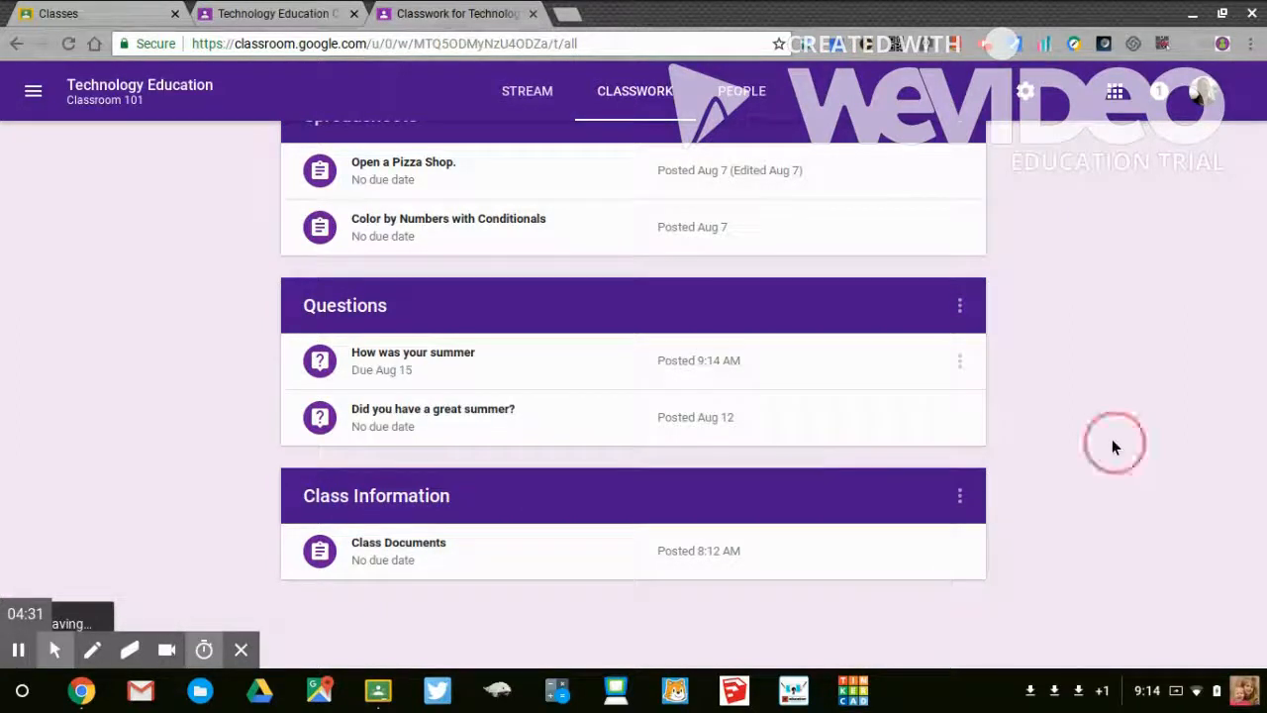
{"action": "scroll", "coordinate": [1113, 447], "scroll_direction": "up", "scroll_amount": 10}
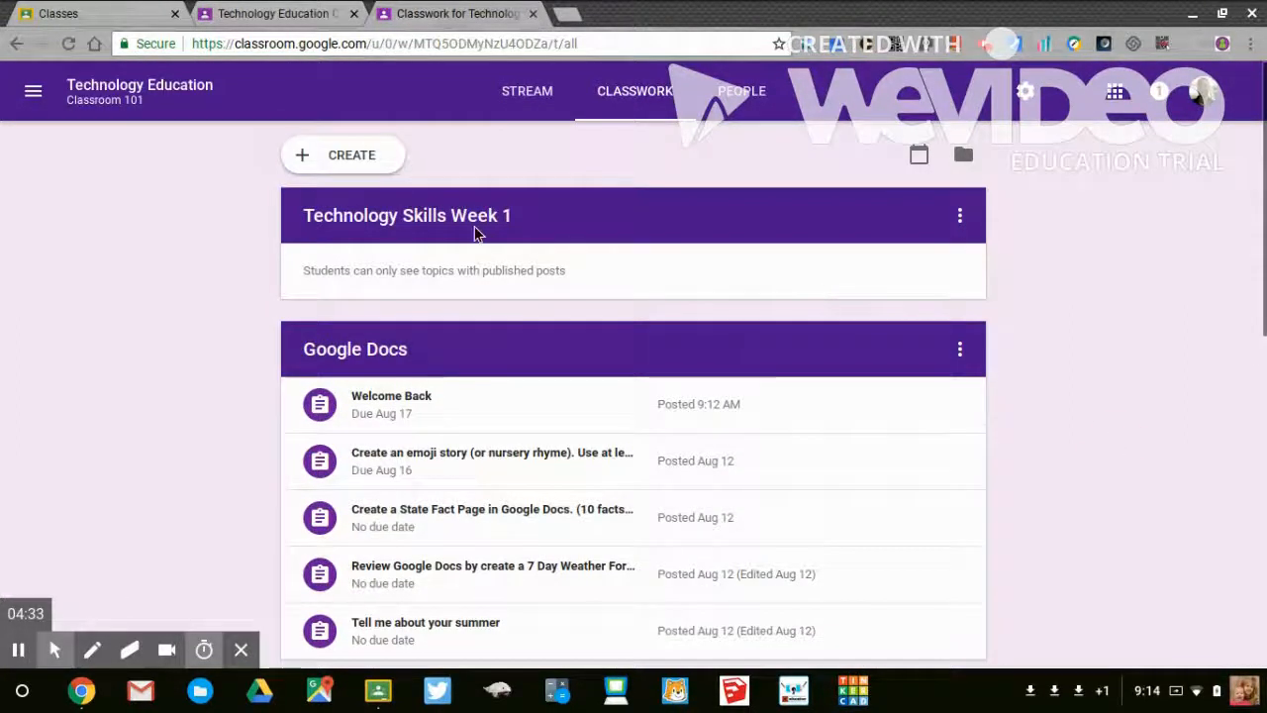
{"action": "scroll", "coordinate": [153, 528], "scroll_direction": "down", "scroll_amount": 10}
{"action": "scroll", "coordinate": [153, 527], "scroll_direction": "down", "scroll_amount": 1}
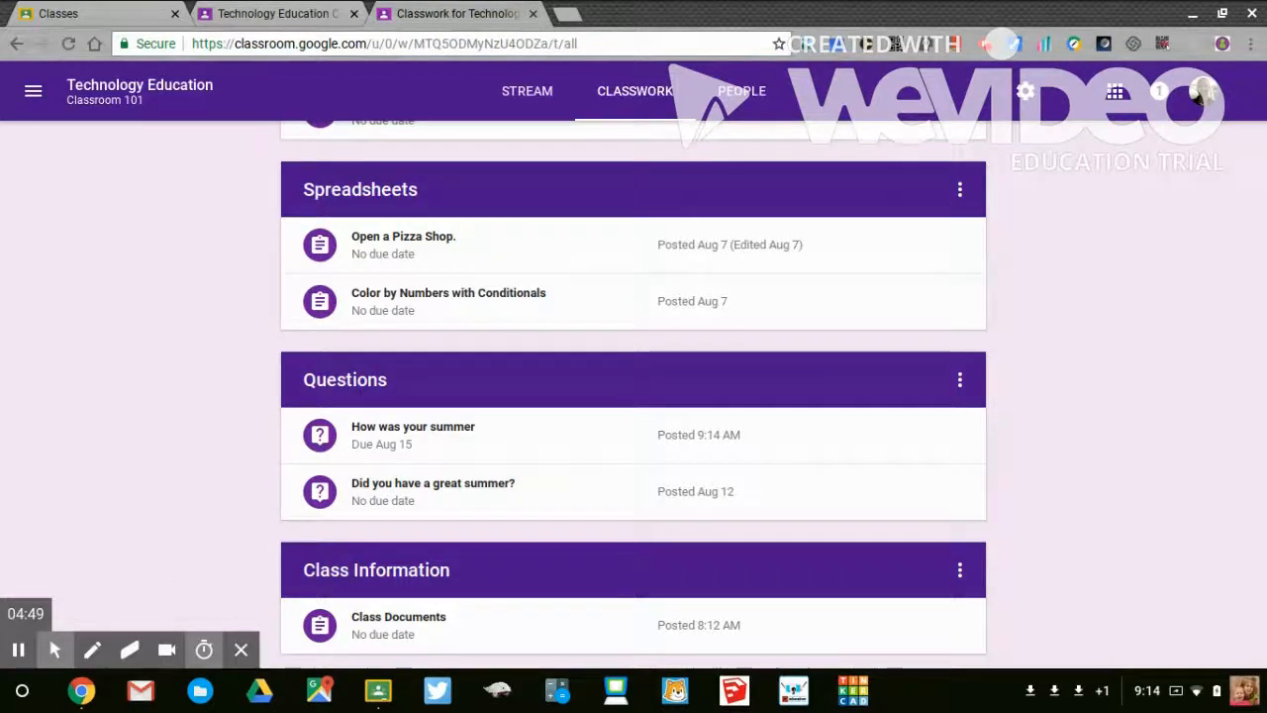
- Switch to the student's Google Classroom window, open the Technology Education class and look through its stream
{"action": "left_click", "coordinate": [81, 692]}
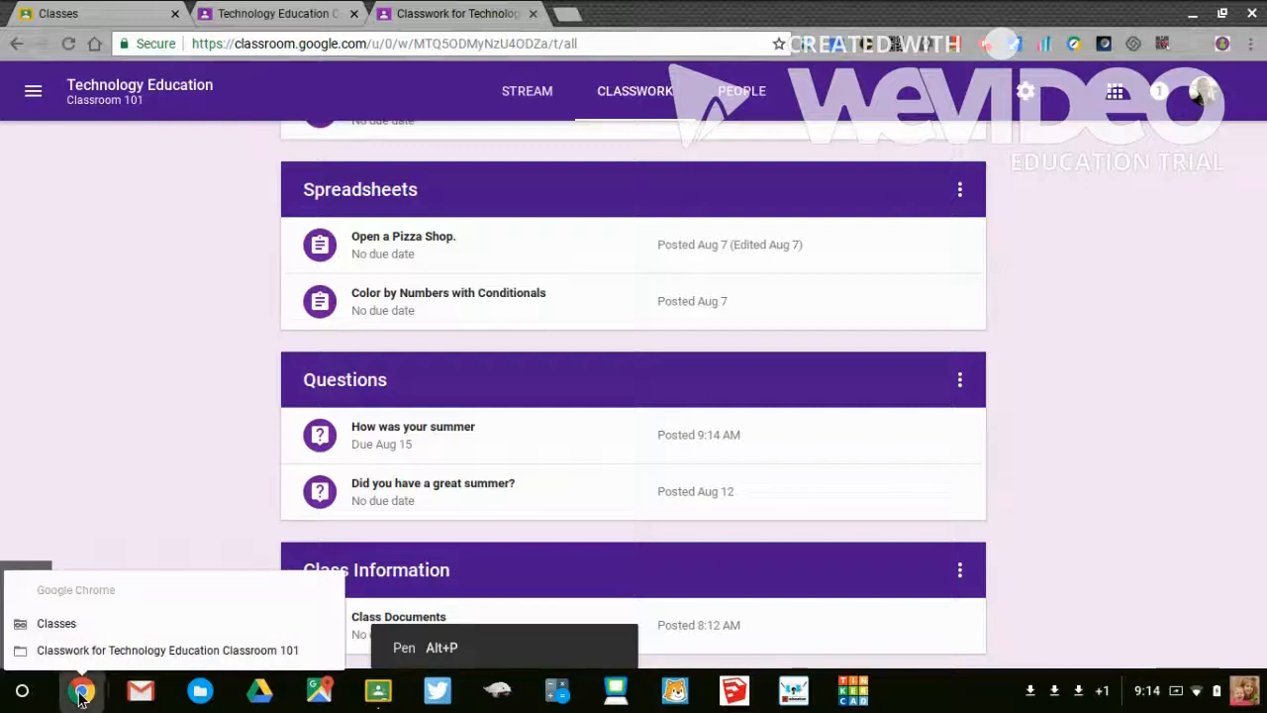
{"action": "left_click", "coordinate": [57, 623]}
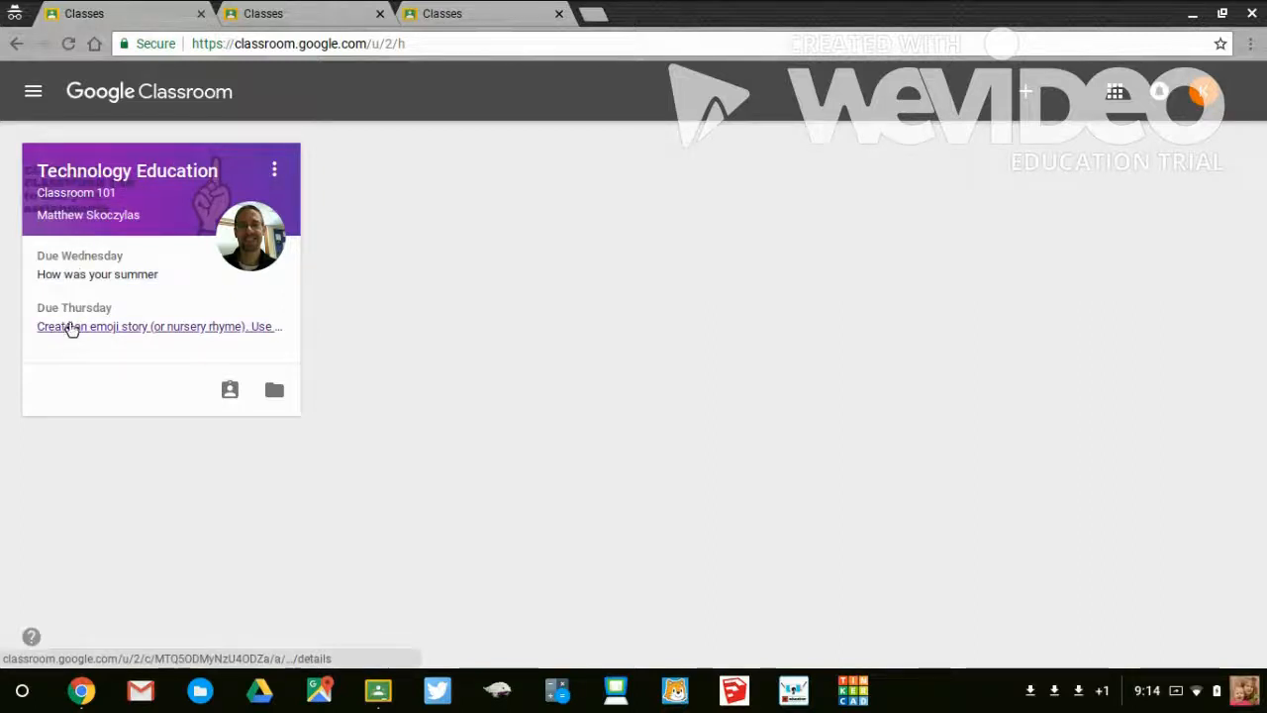
{"action": "left_click", "coordinate": [97, 176]}
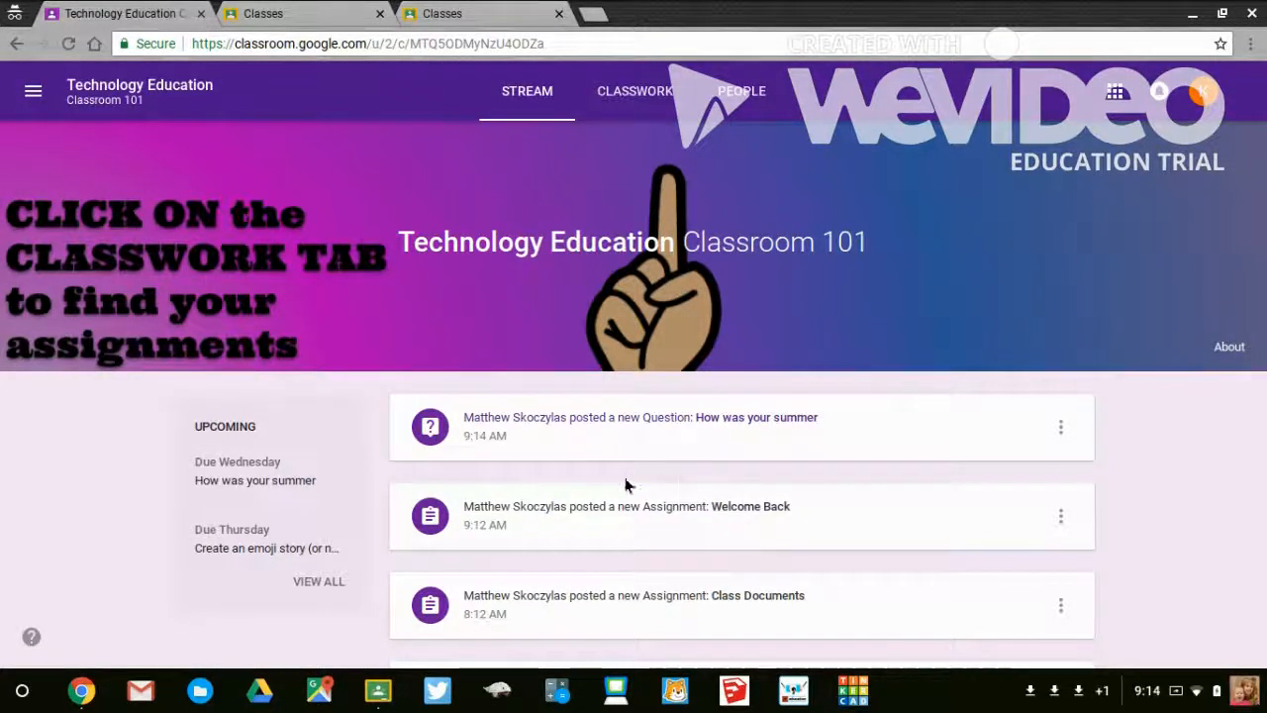
{"action": "scroll", "coordinate": [625, 477], "scroll_direction": "down", "scroll_amount": 4}
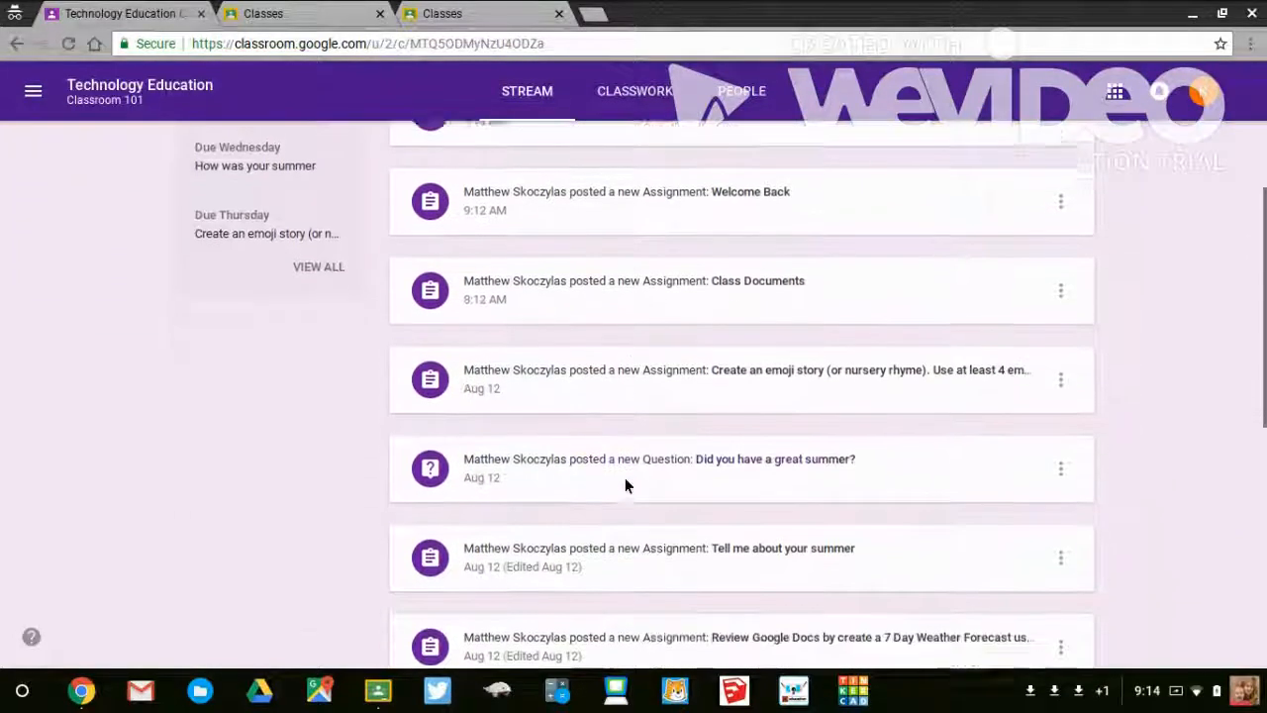
{"action": "scroll", "coordinate": [624, 479], "scroll_direction": "down", "scroll_amount": 6}
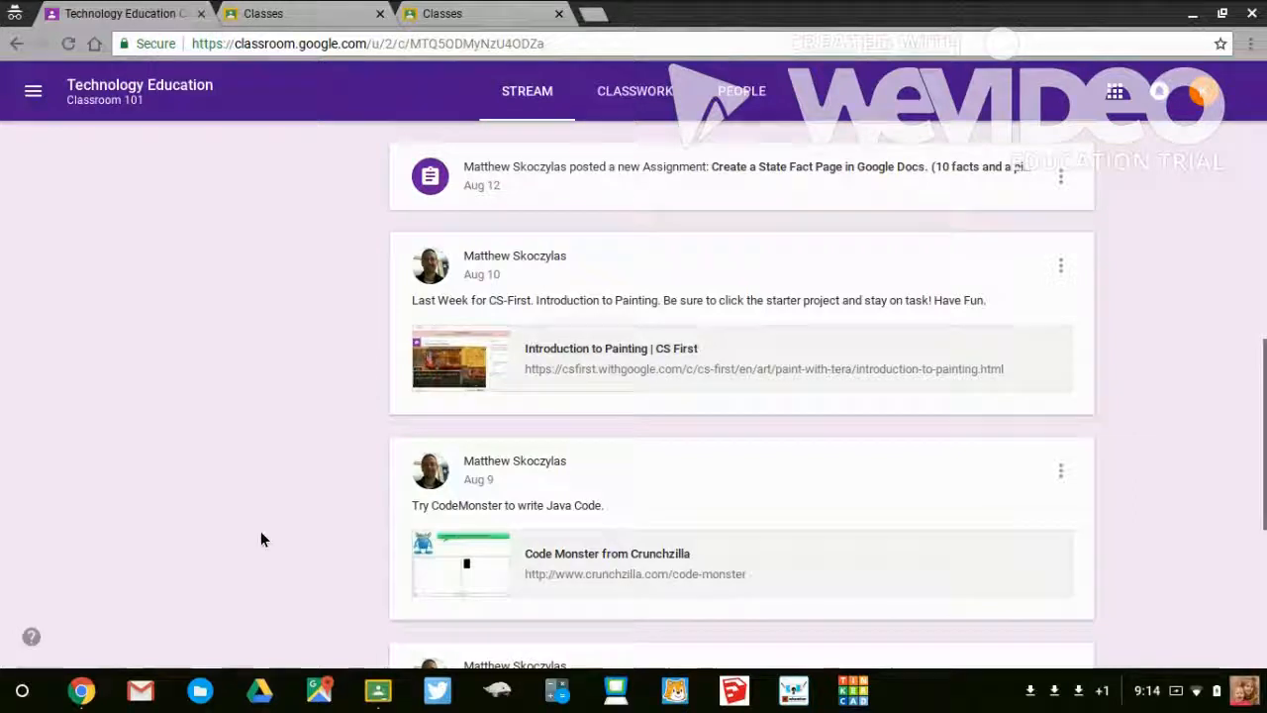
{"action": "scroll", "coordinate": [261, 538], "scroll_direction": "down", "scroll_amount": 3}
{"action": "scroll", "coordinate": [260, 530], "scroll_direction": "up", "scroll_amount": 14}
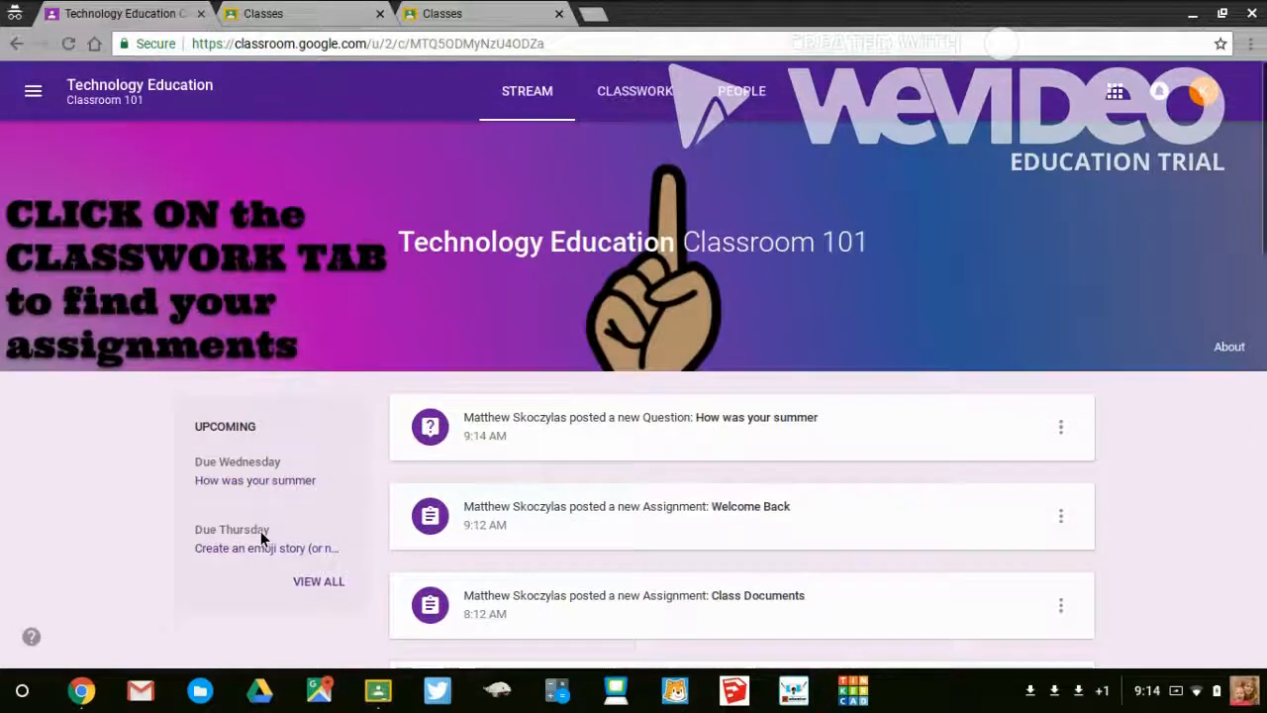
- Open the student's classwork page and look through the assignments and questions under each topic
{"action": "left_click", "coordinate": [634, 109]}
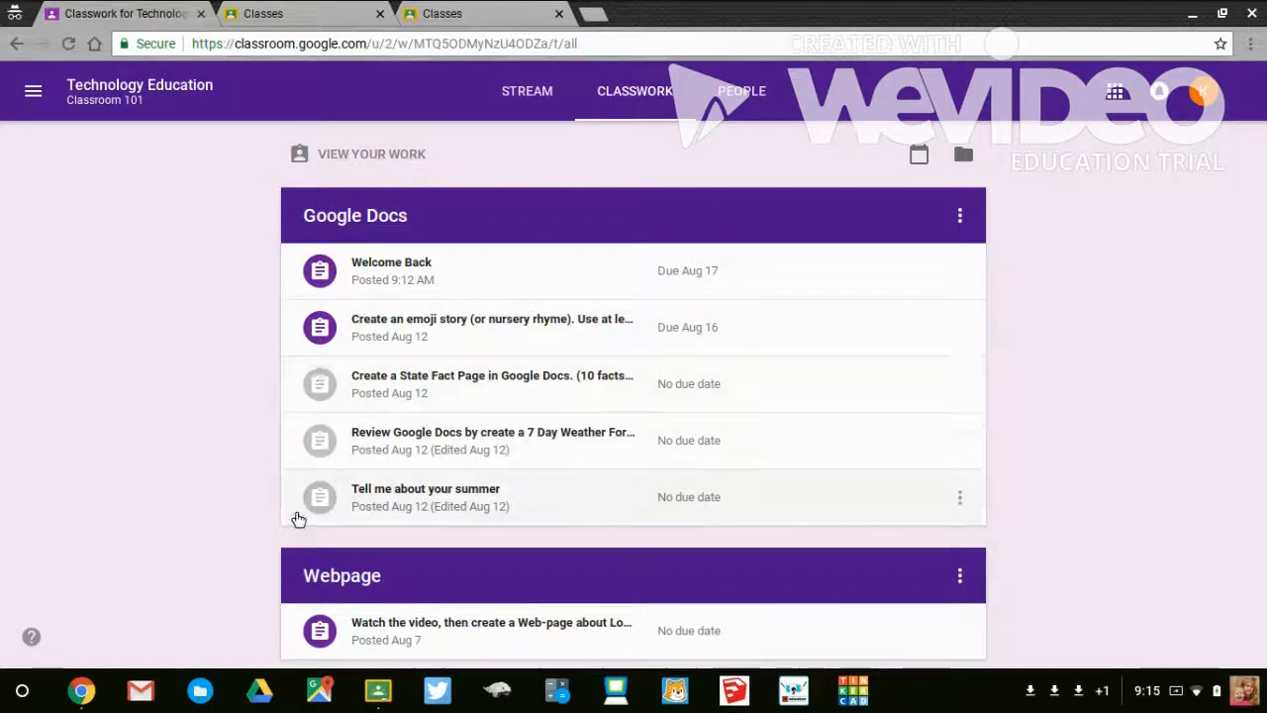
{"action": "scroll", "coordinate": [260, 447], "scroll_direction": "down", "scroll_amount": 1}
{"action": "scroll", "coordinate": [263, 455], "scroll_direction": "down", "scroll_amount": 5}
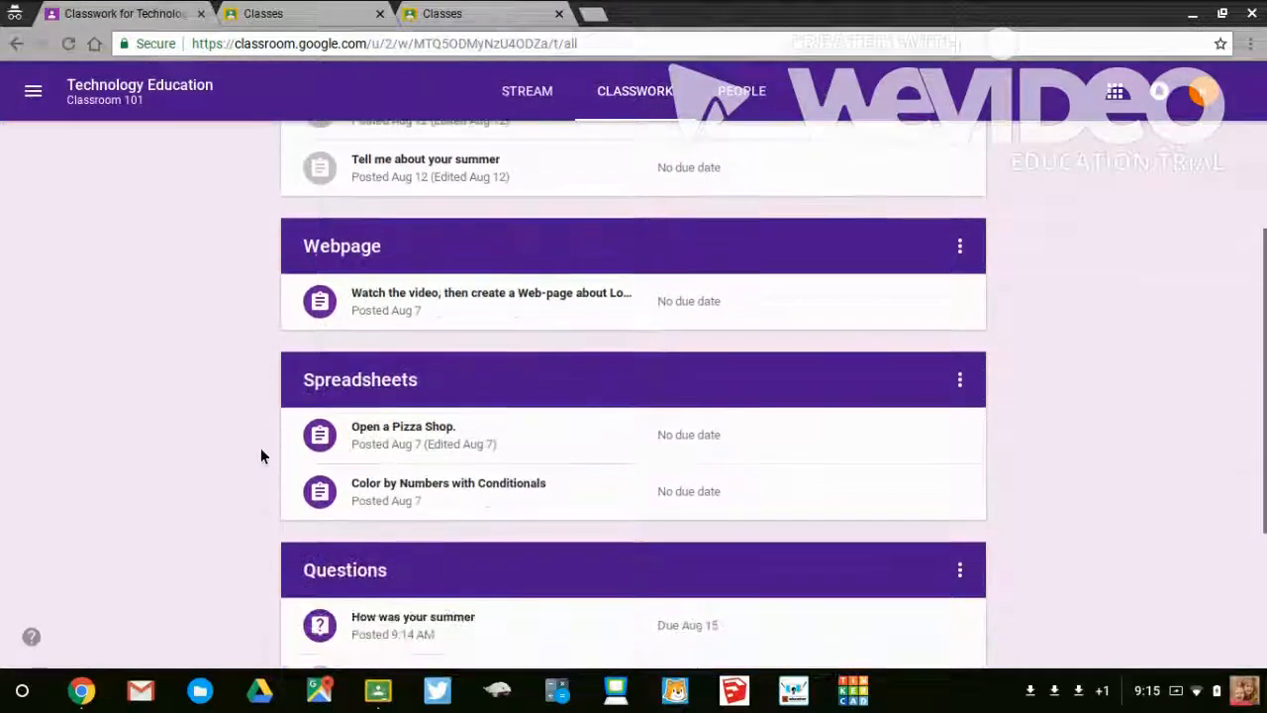
{"action": "scroll", "coordinate": [261, 453], "scroll_direction": "up", "scroll_amount": 6}
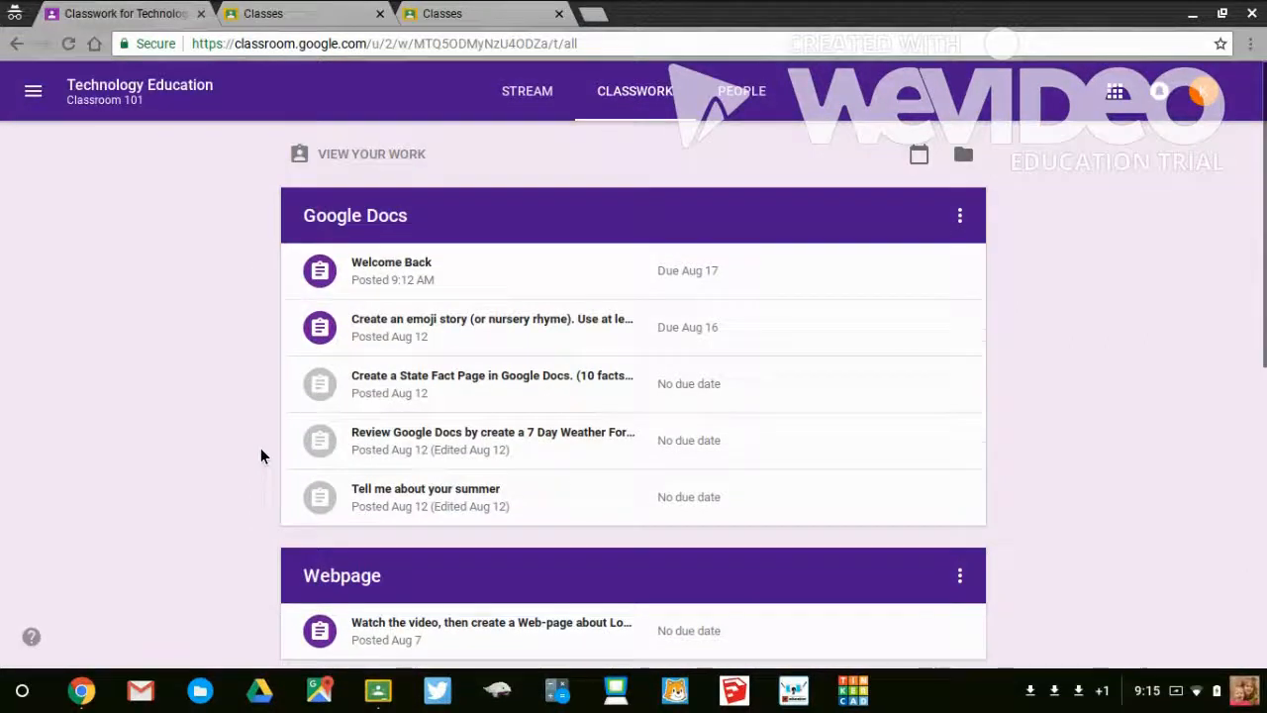
- Create a Google Docs file as the student's work for the Welcome Back assignment and open the document
{"action": "left_click", "coordinate": [402, 279]}
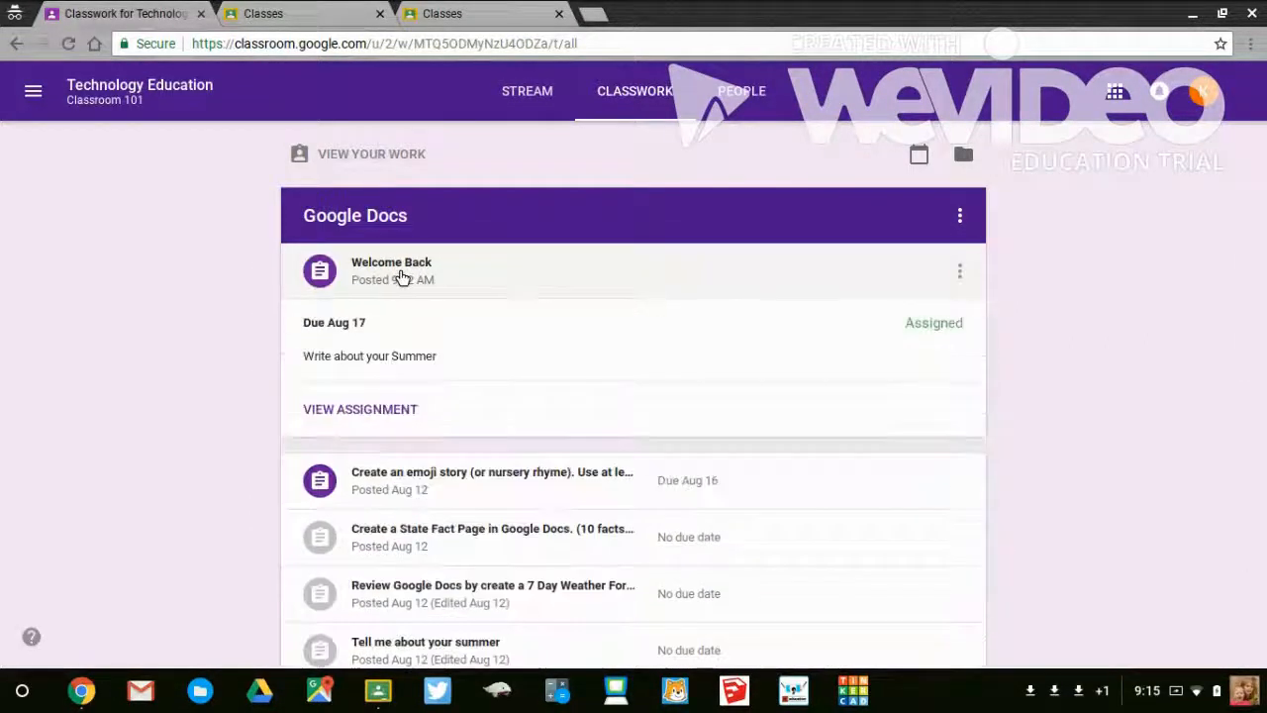
{"action": "left_click", "coordinate": [368, 410]}
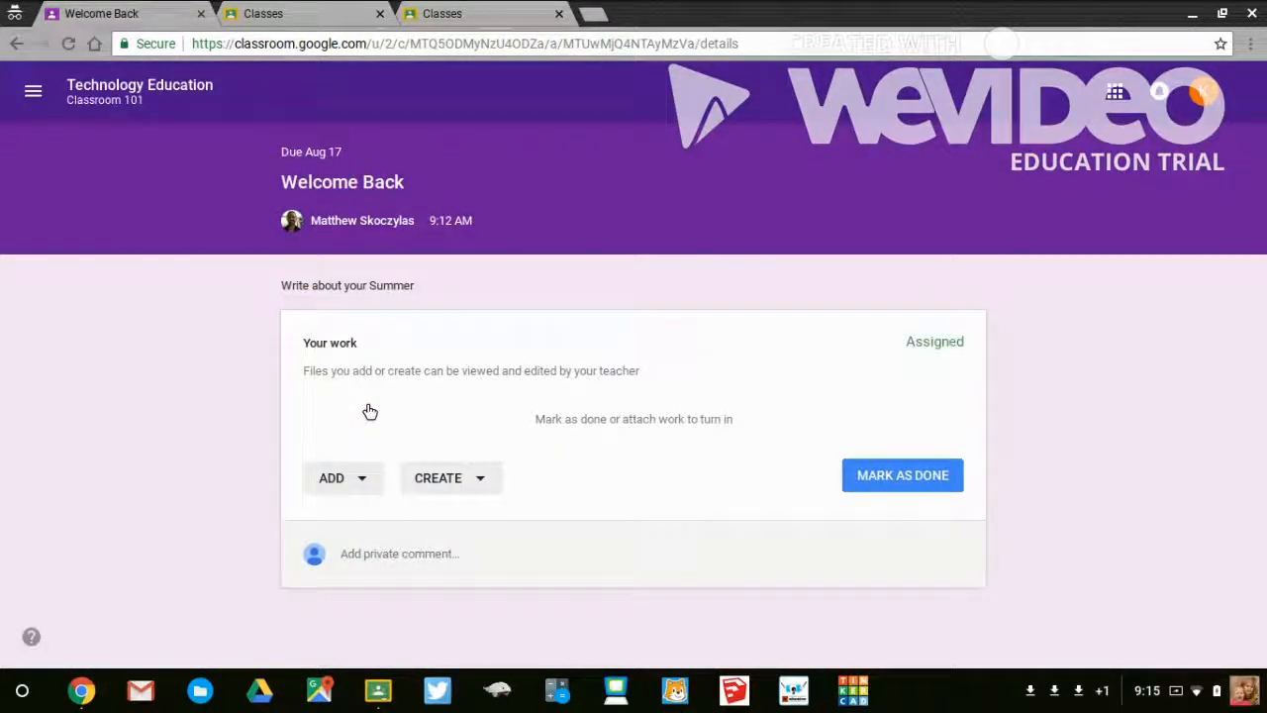
{"action": "left_click", "coordinate": [442, 482]}
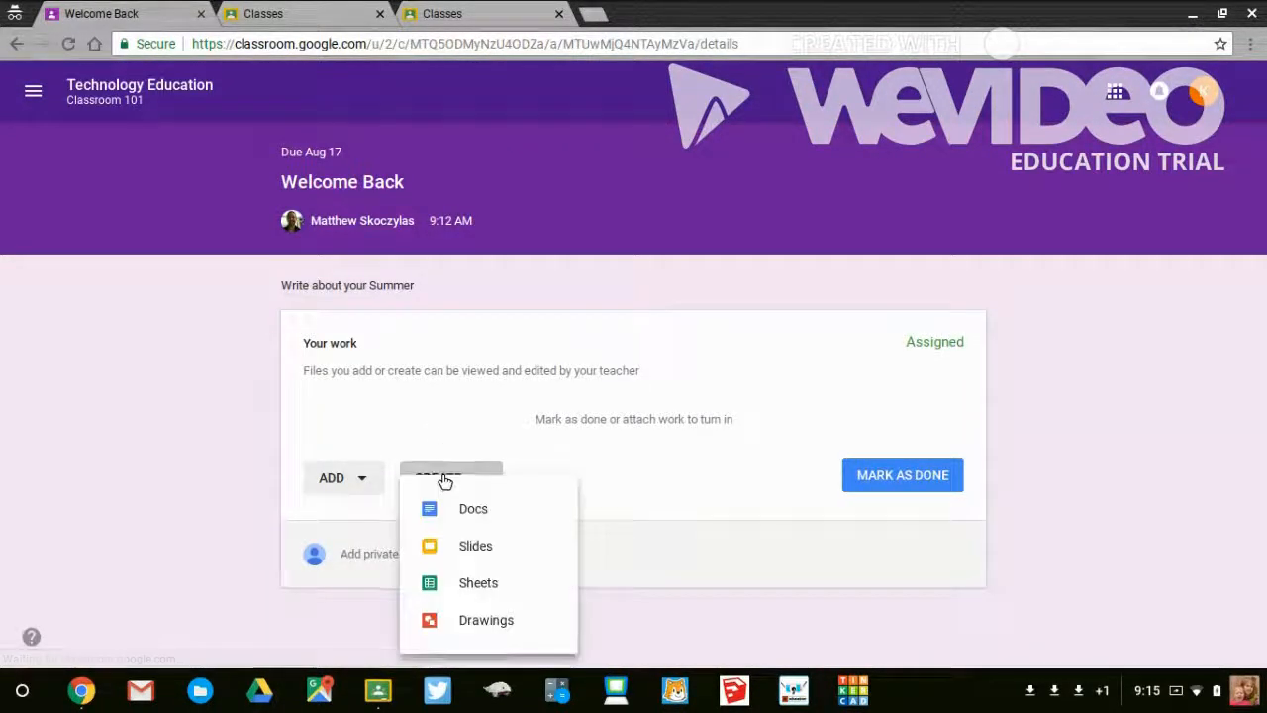
{"action": "left_click", "coordinate": [464, 513]}
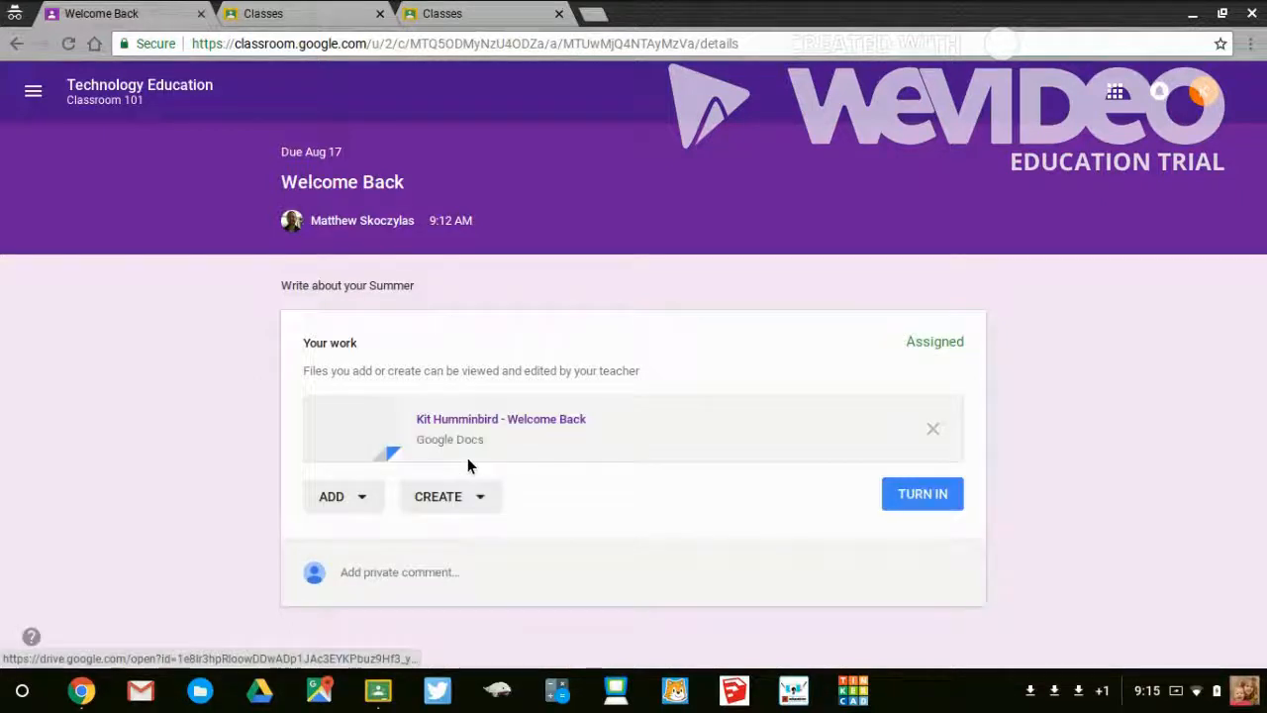
{"action": "left_click", "coordinate": [462, 425]}
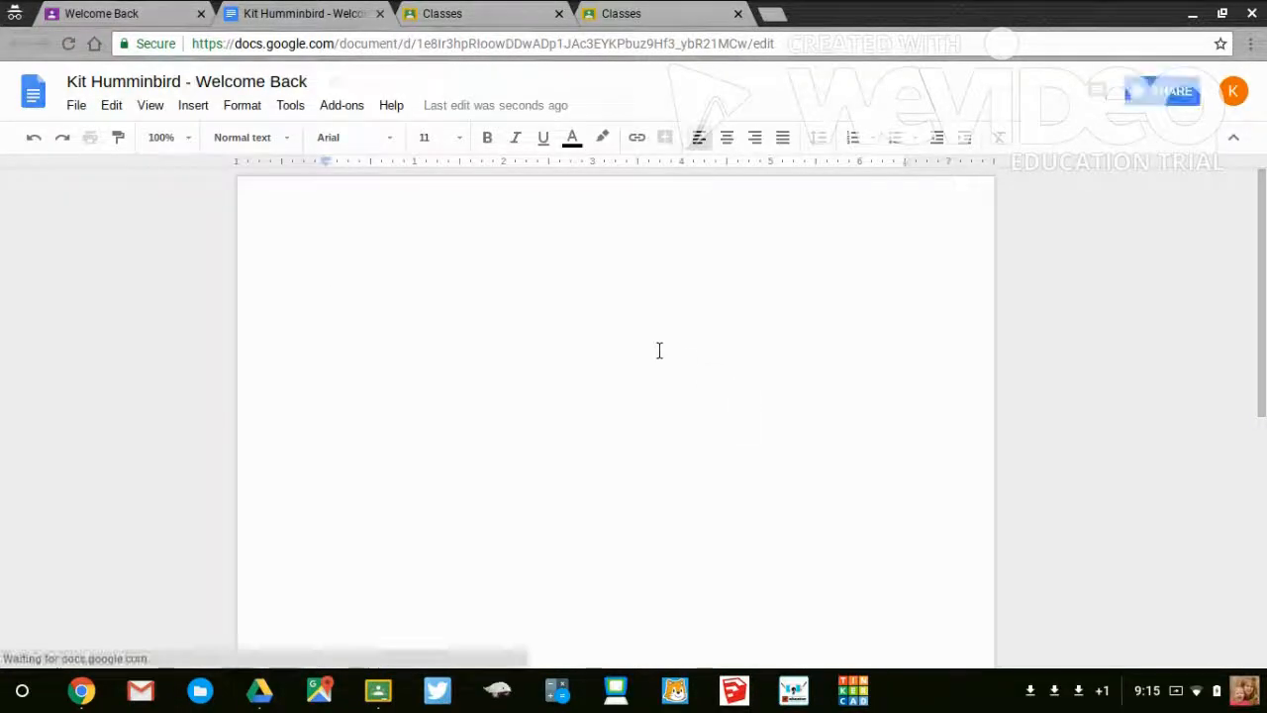
- Enter "dfmd" in the student's Welcome Back document, close the document and turn in the assignment
{"action": "type", "text": "dfmd"}
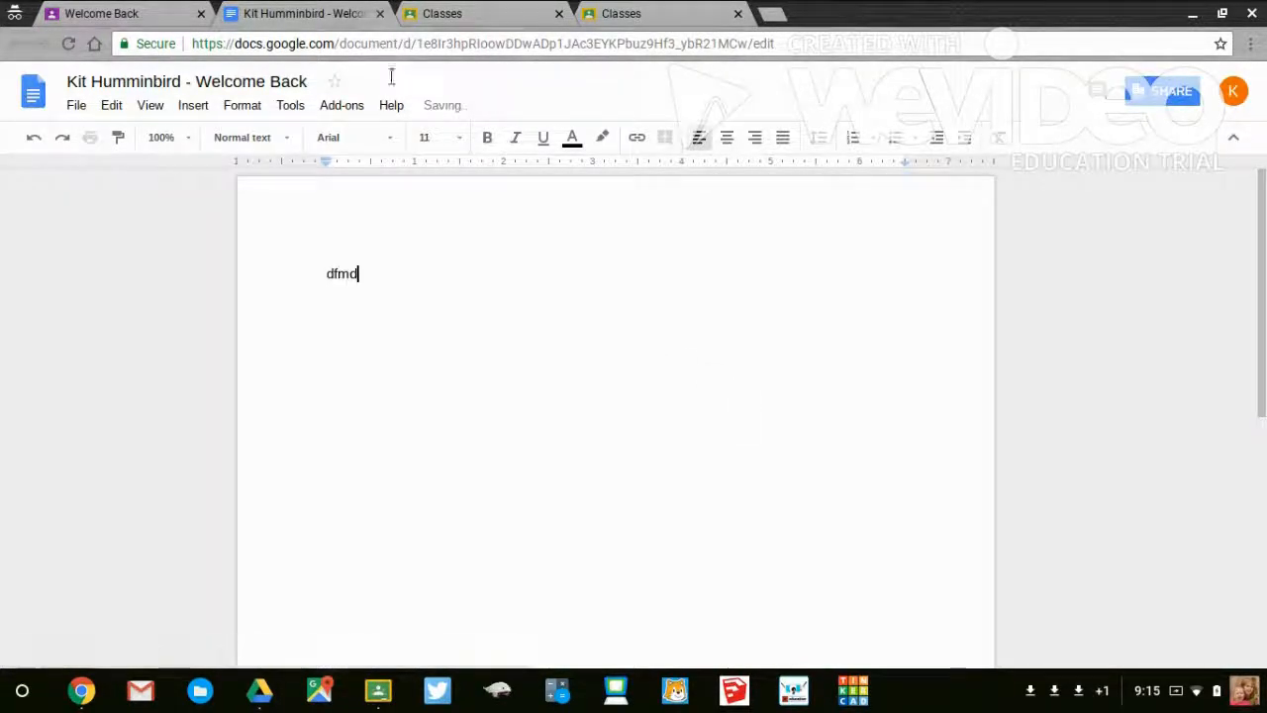
{"action": "left_click", "coordinate": [380, 14]}
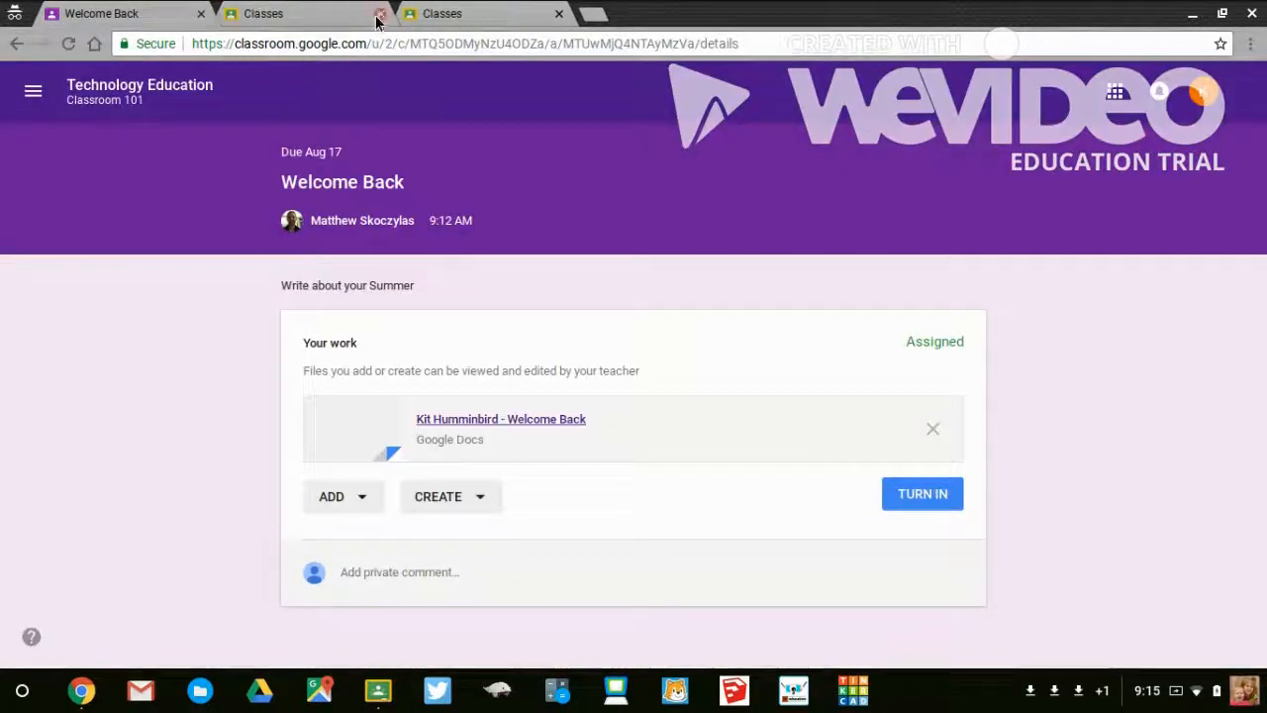
{"action": "left_click", "coordinate": [908, 495]}
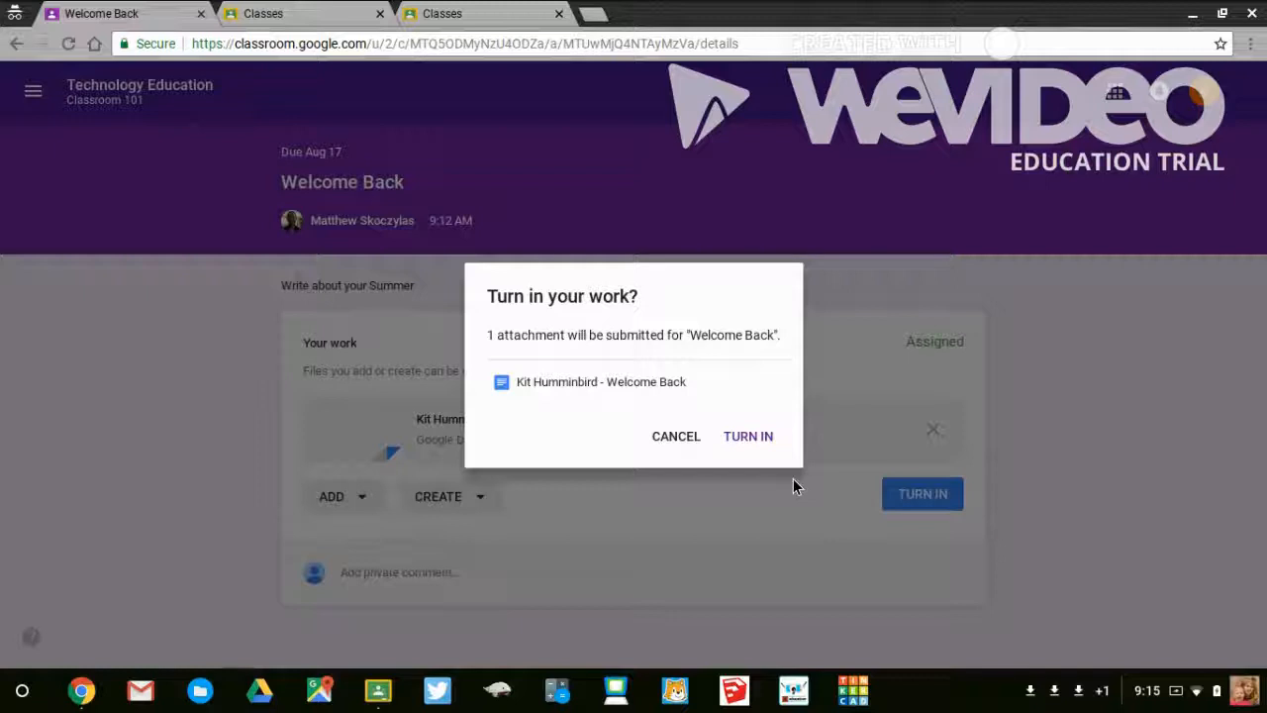
{"action": "left_click", "coordinate": [749, 435]}
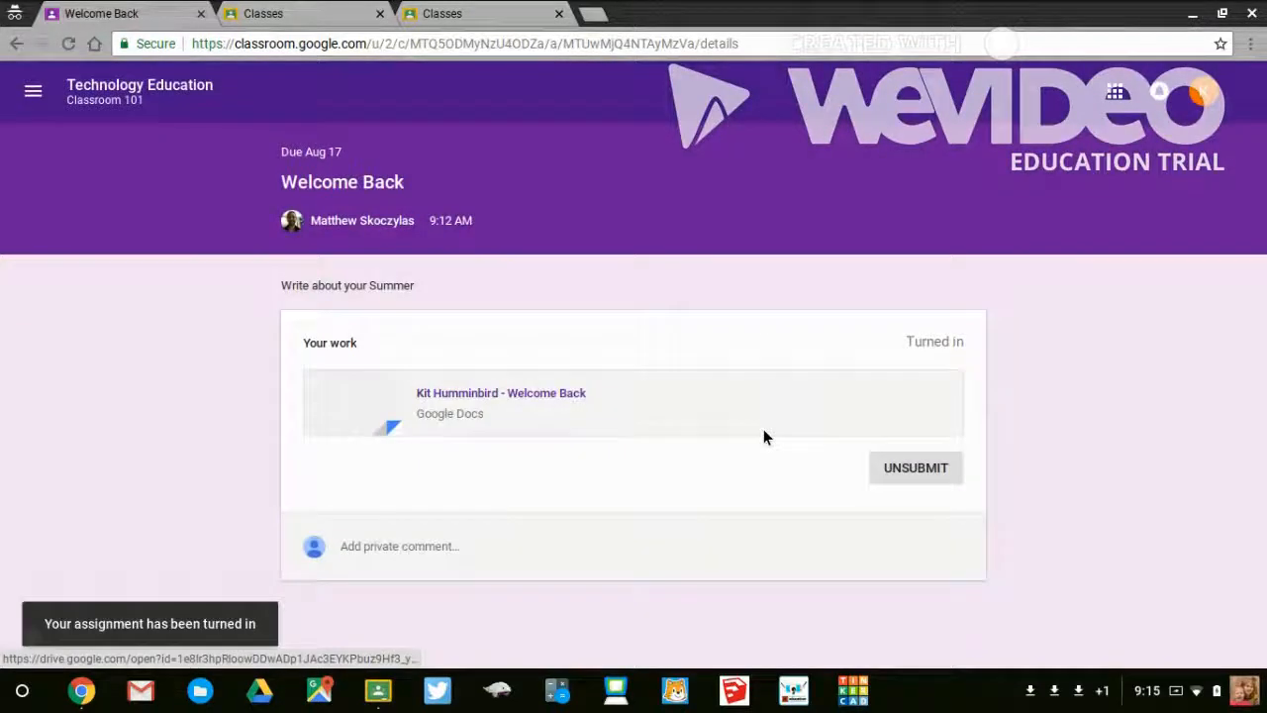
- Return to the class's classwork page, answer the "How was your summer" question with Great and turn in the answer
{"action": "left_click", "coordinate": [99, 104]}
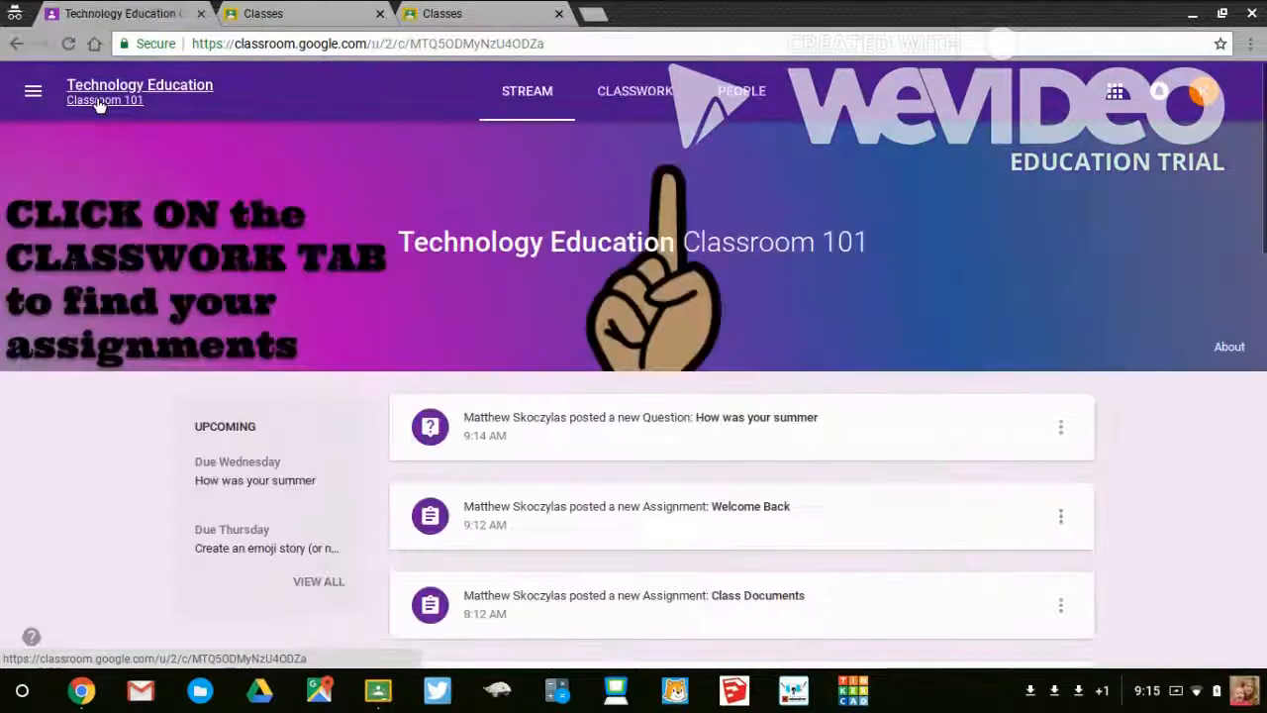
{"action": "left_click", "coordinate": [640, 97]}
{"action": "scroll", "coordinate": [283, 358], "scroll_direction": "down", "scroll_amount": 5}
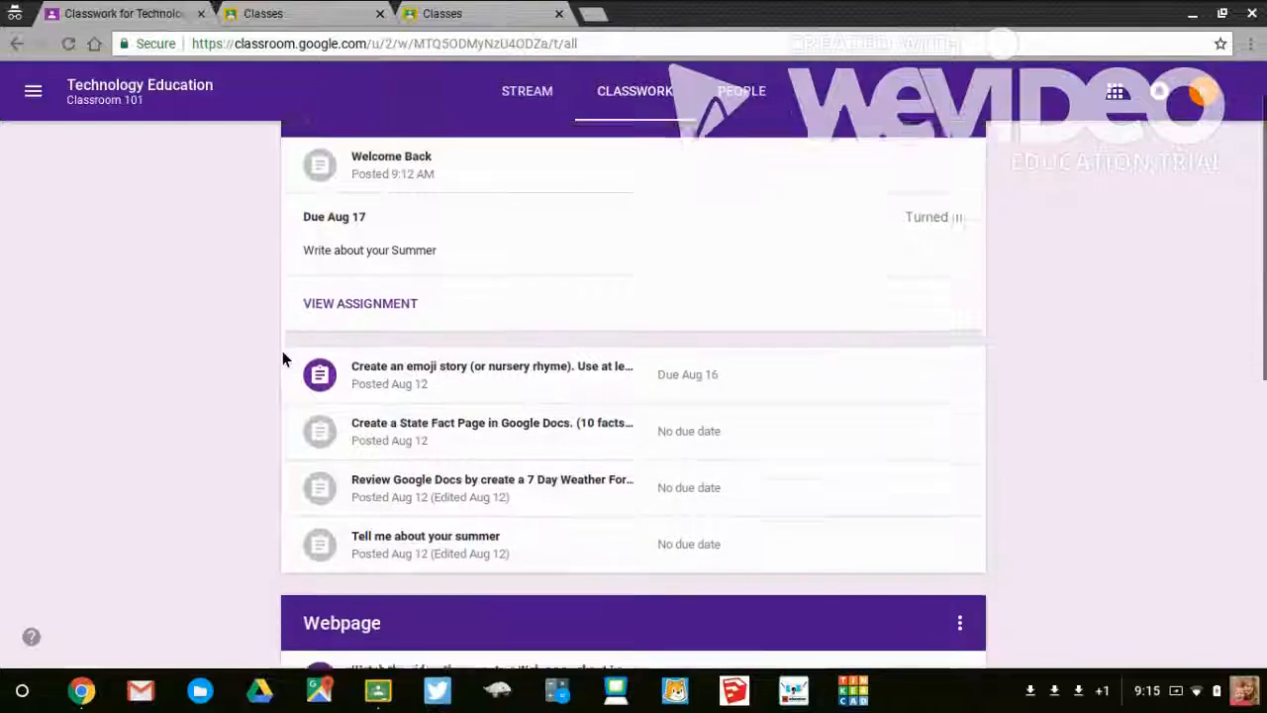
{"action": "scroll", "coordinate": [283, 358], "scroll_direction": "down", "scroll_amount": 2}
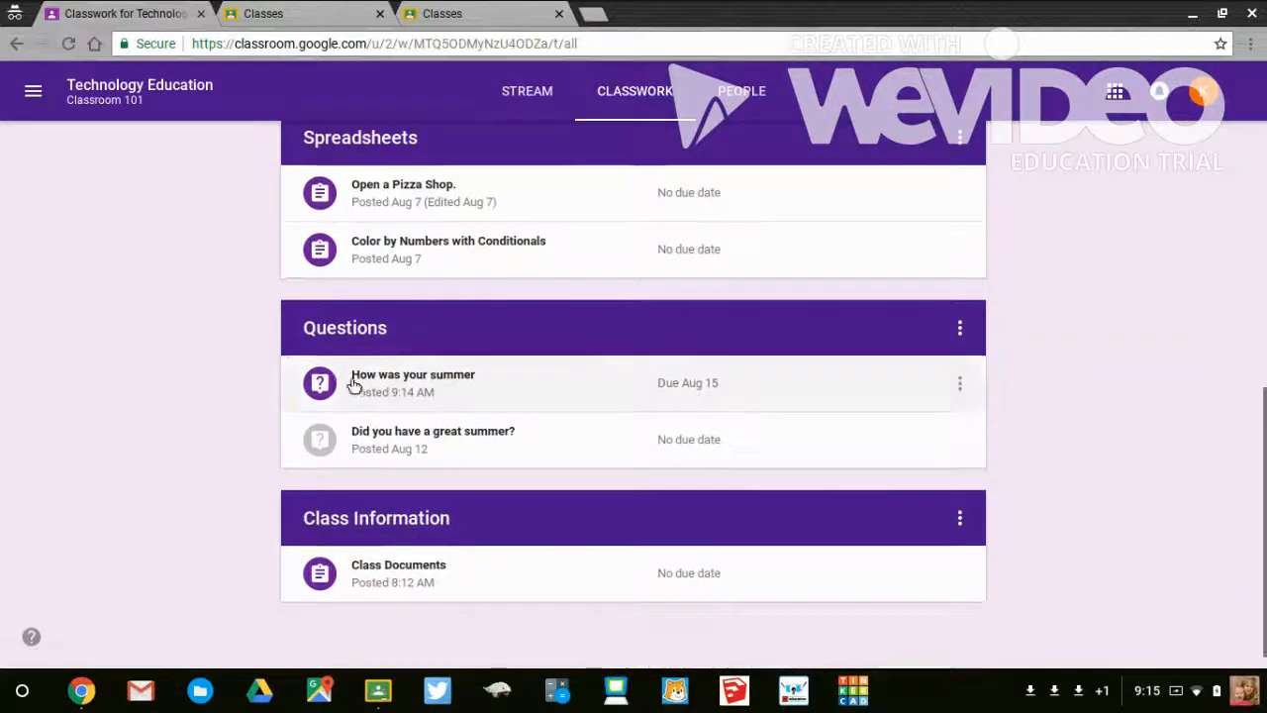
{"action": "left_click", "coordinate": [397, 381]}
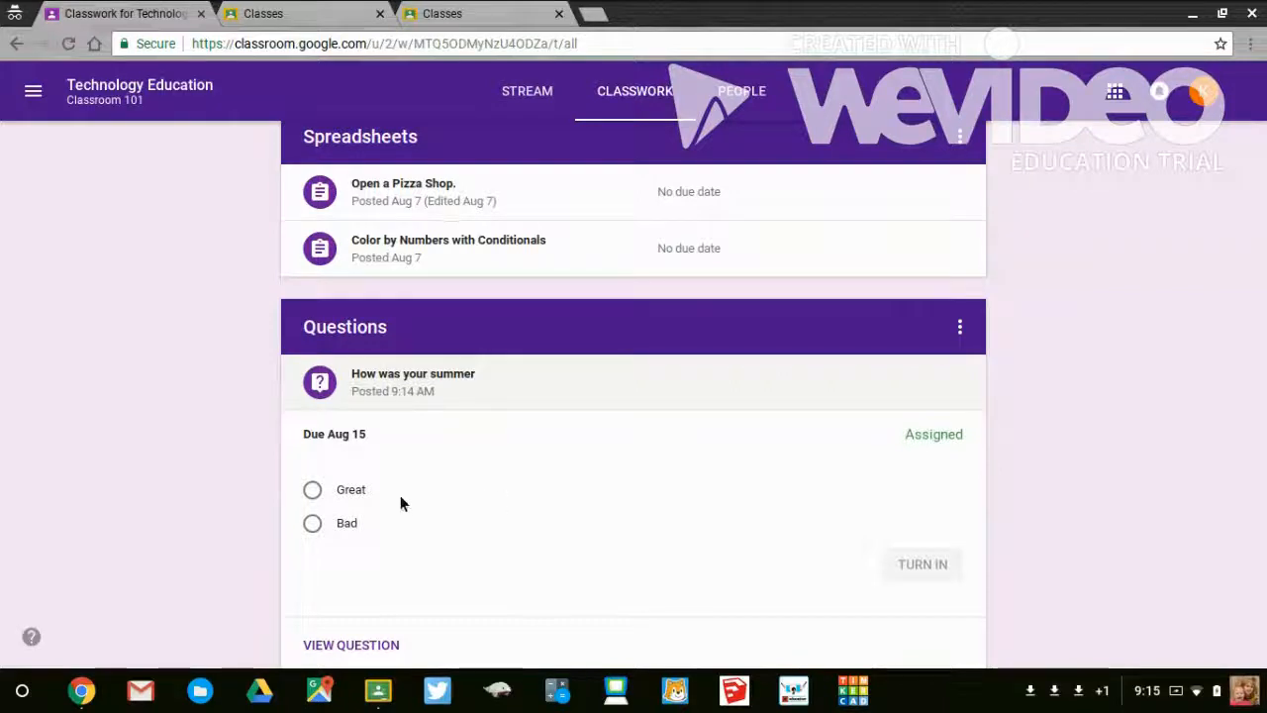
{"action": "left_click", "coordinate": [347, 490]}
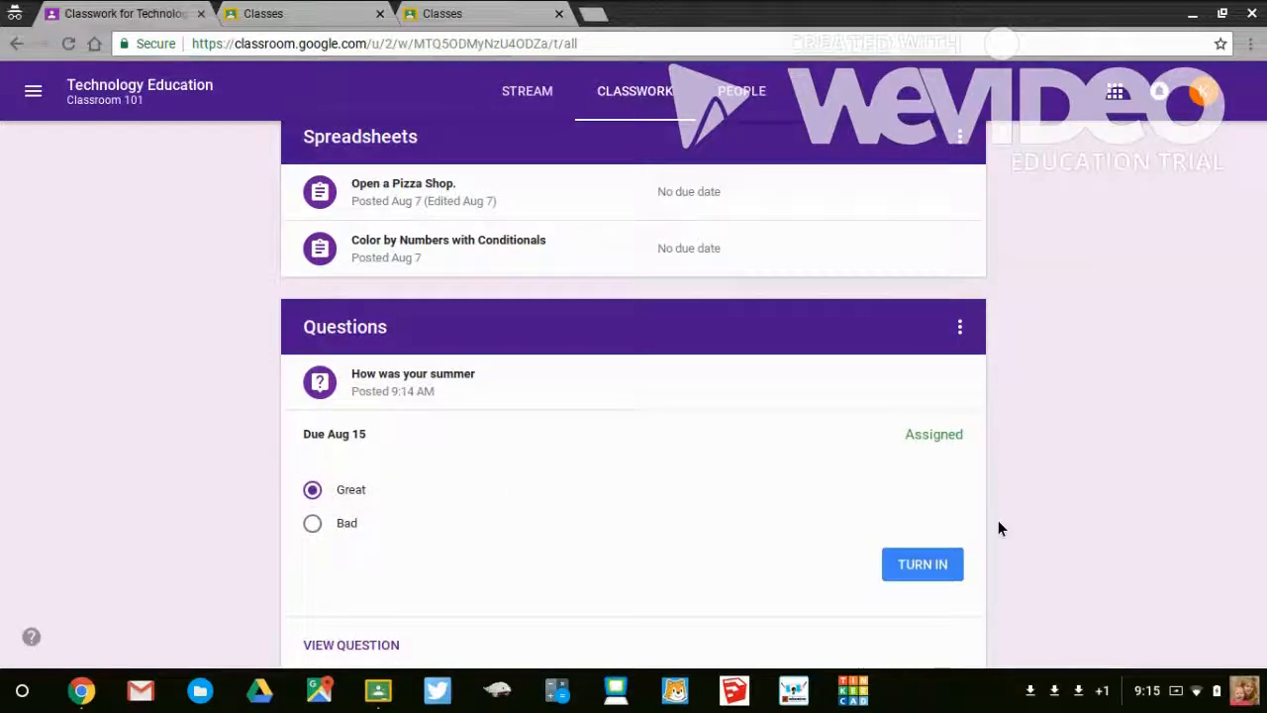
{"action": "left_click", "coordinate": [937, 565]}
{"action": "left_click", "coordinate": [797, 410]}
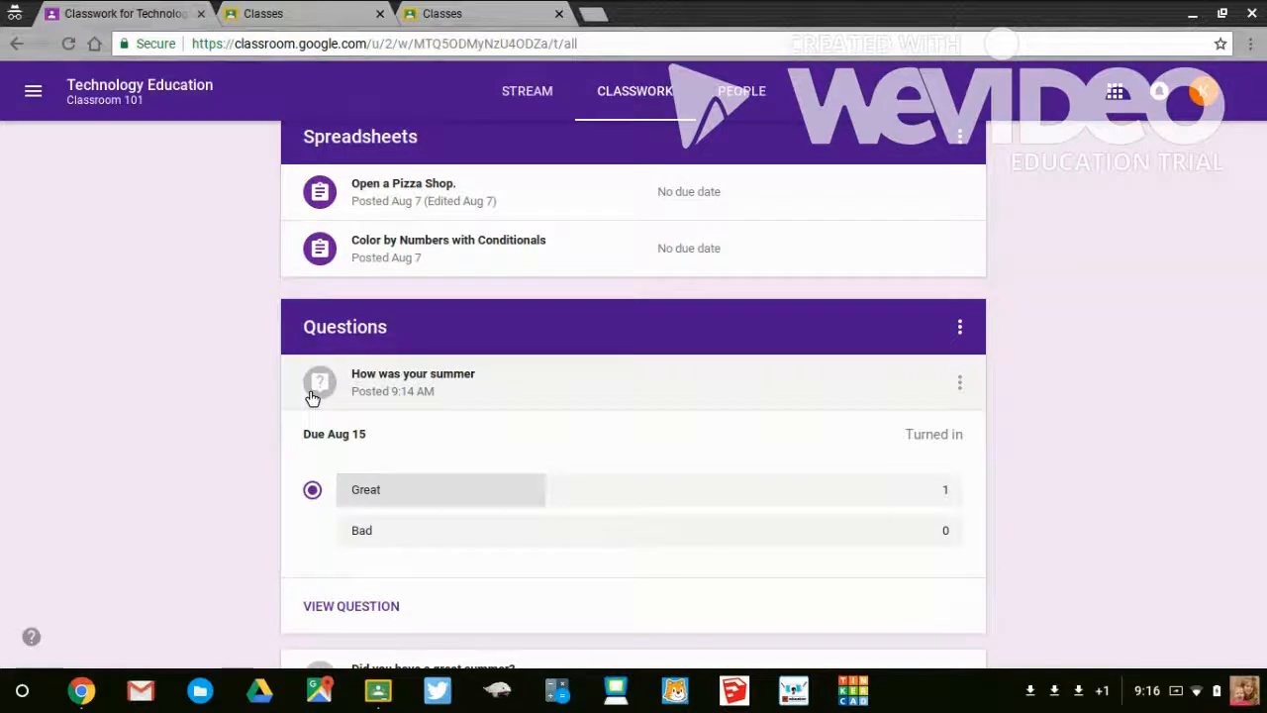
- Switch to the teacher's Google Classroom window and reload the Technology Education classwork page
{"action": "left_click", "coordinate": [81, 698]}
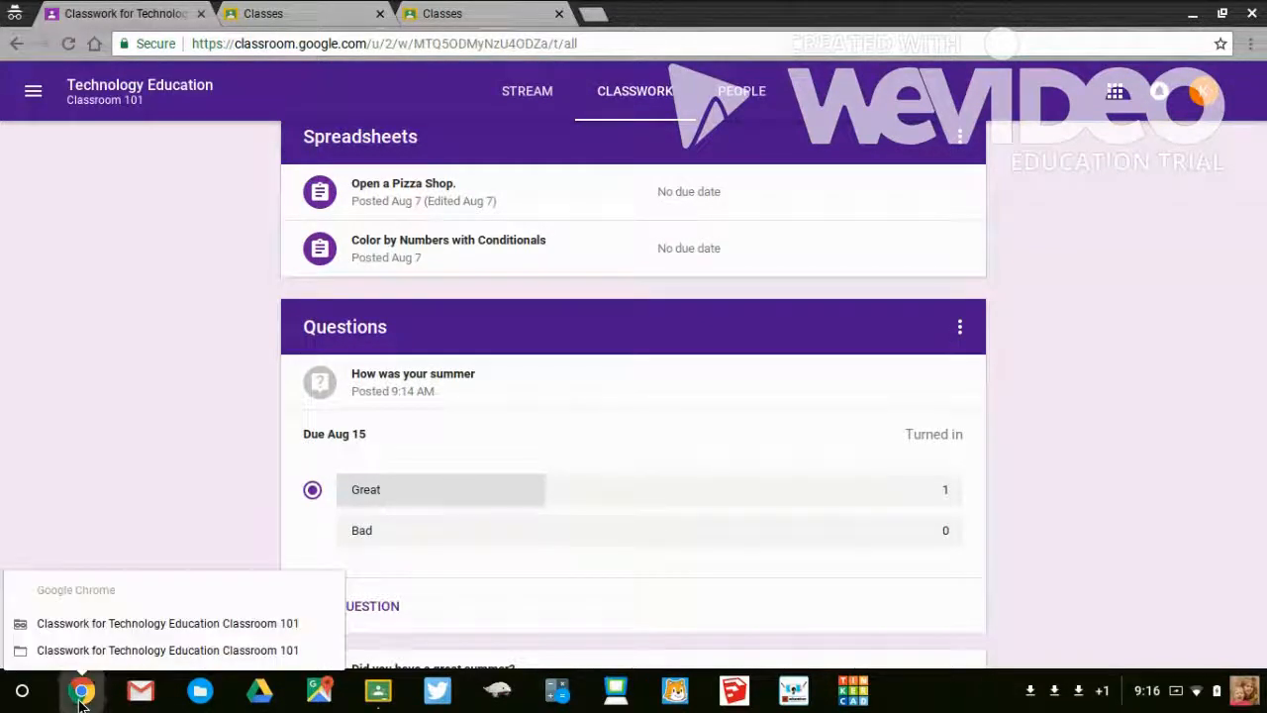
{"action": "left_click", "coordinate": [90, 649]}
{"action": "left_click", "coordinate": [90, 652]}
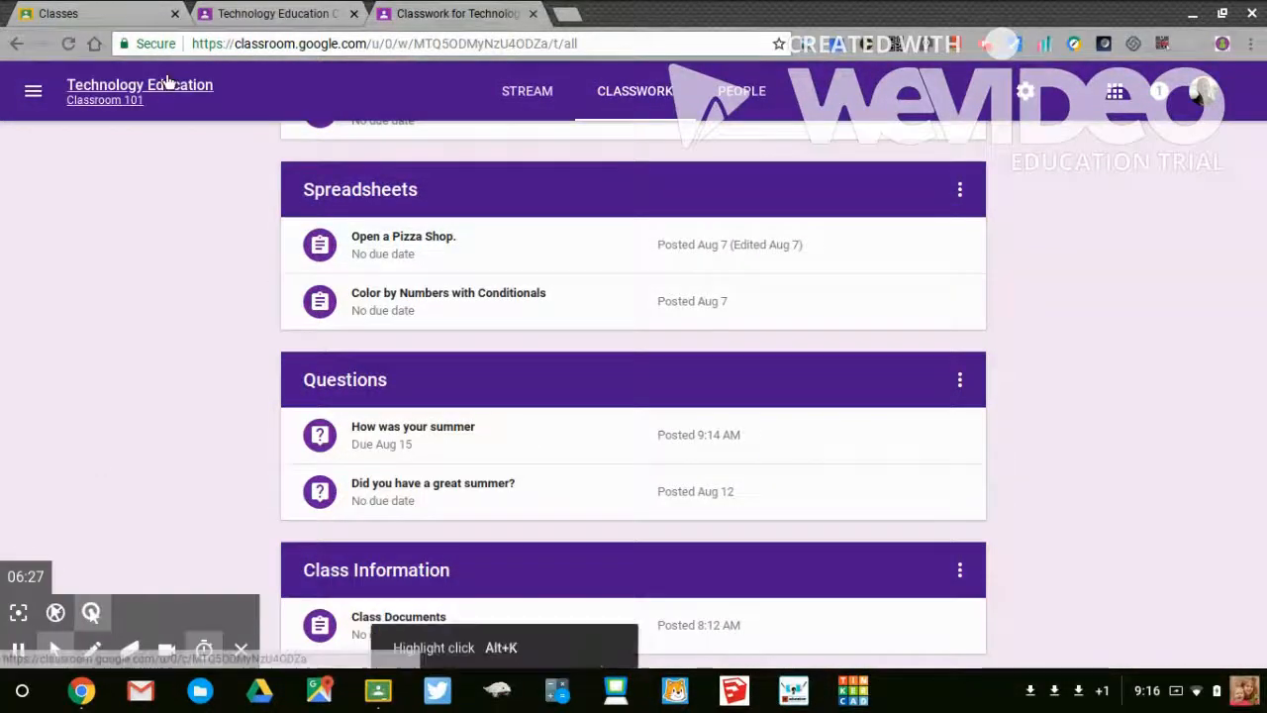
{"action": "left_click", "coordinate": [68, 44]}
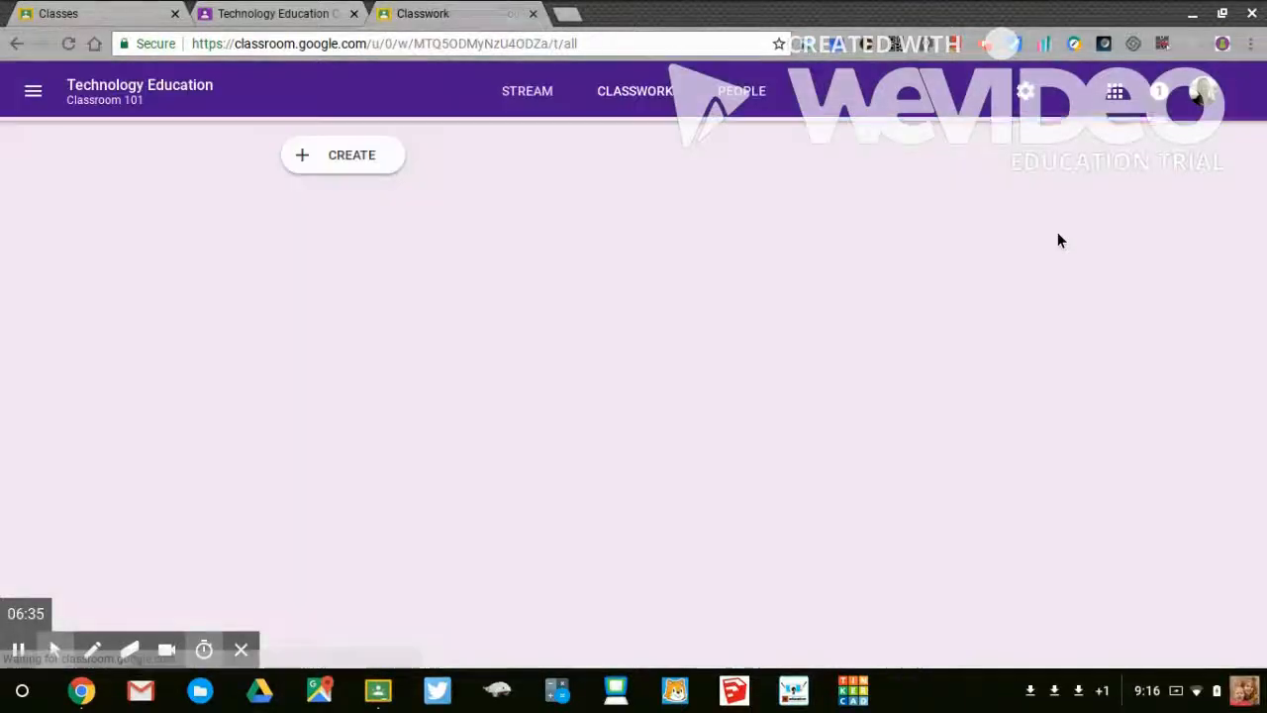
- Expand the "How was your summer" question under the Questions topic and review the student responses
{"action": "scroll", "coordinate": [1058, 241], "scroll_direction": "down", "scroll_amount": 5}
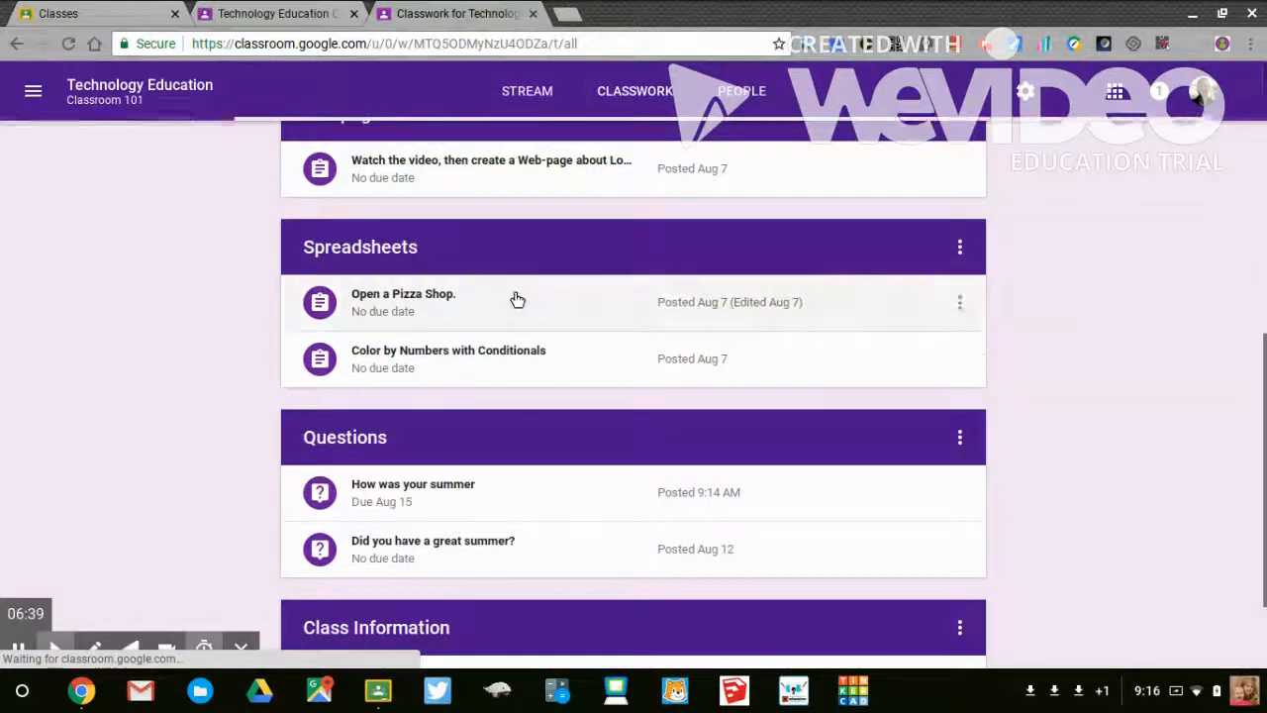
{"action": "scroll", "coordinate": [513, 307], "scroll_direction": "down", "scroll_amount": 2}
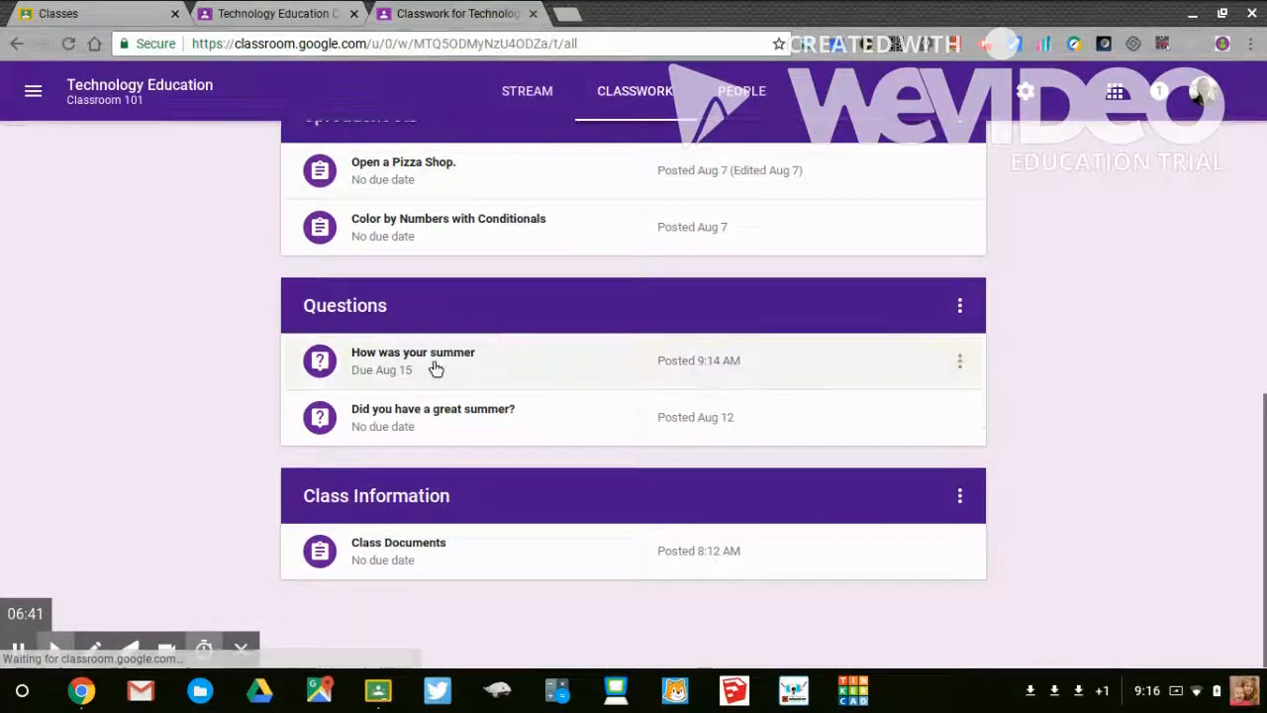
{"action": "left_click", "coordinate": [436, 366]}
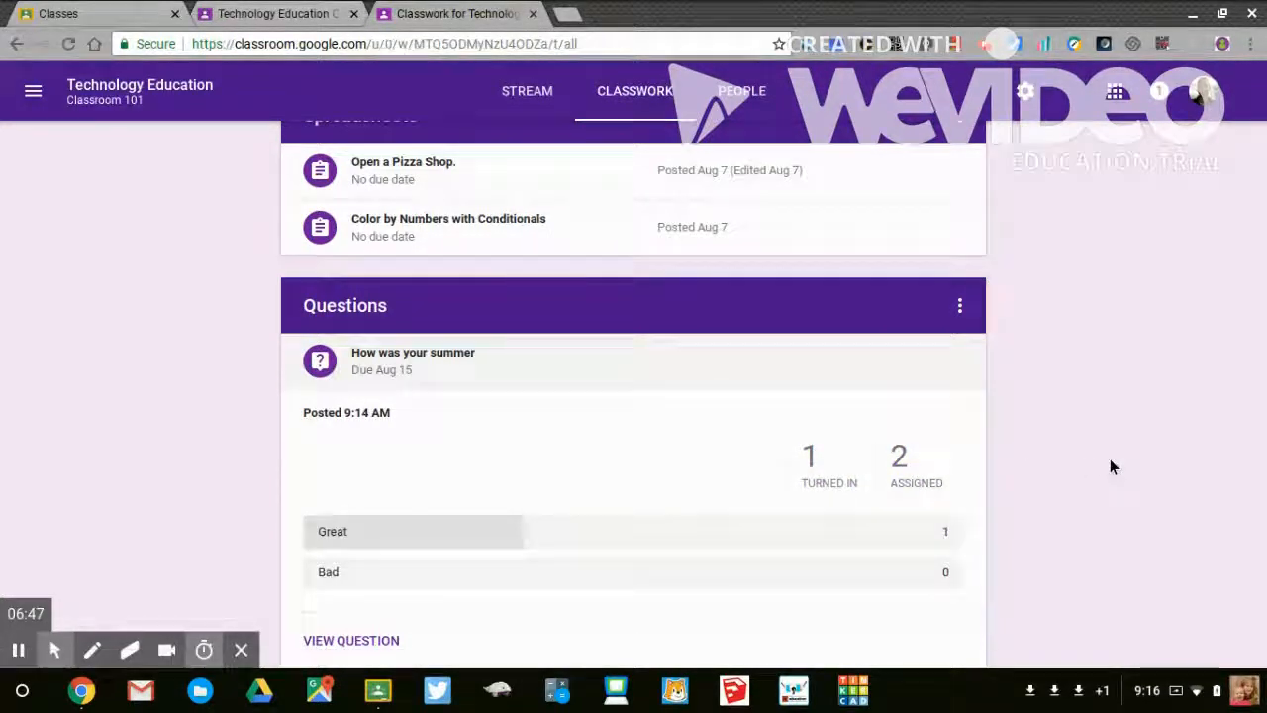
{"action": "scroll", "coordinate": [1109, 461], "scroll_direction": "up", "scroll_amount": 10}
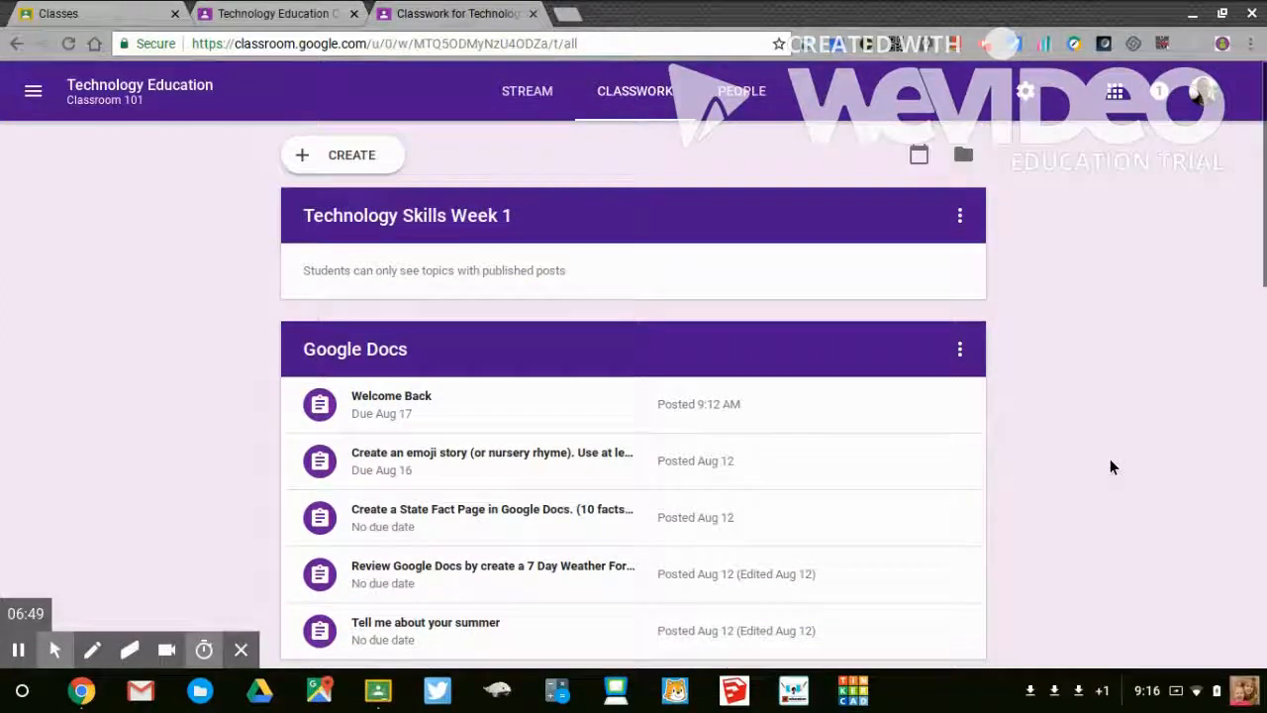